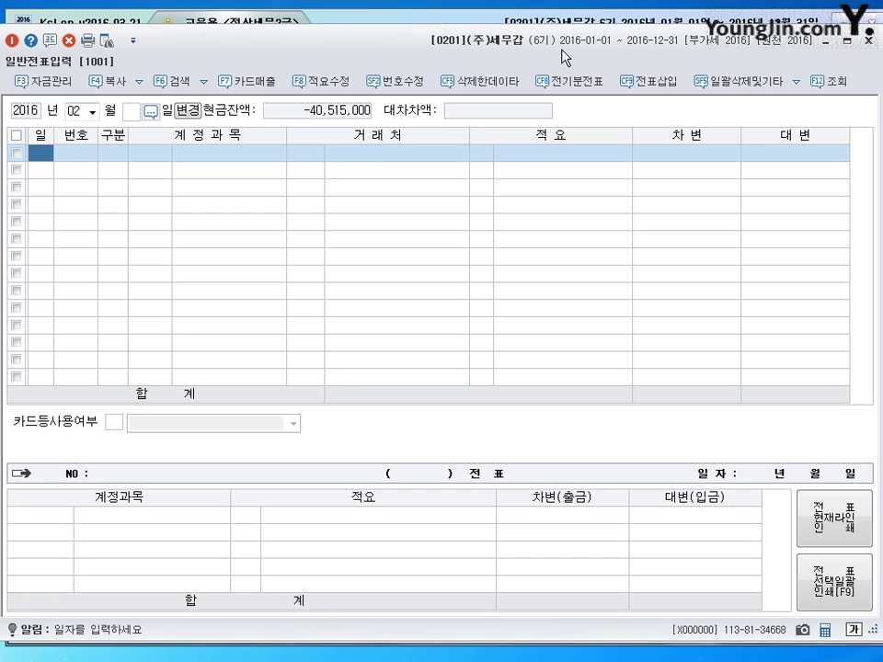
Step: Enter a debit line dated February 1 for account 0835 대손상각비 with an amount of 500,000
text(1)
key(Return)
text(3)
key(Return)
text(0835)
key(Return)
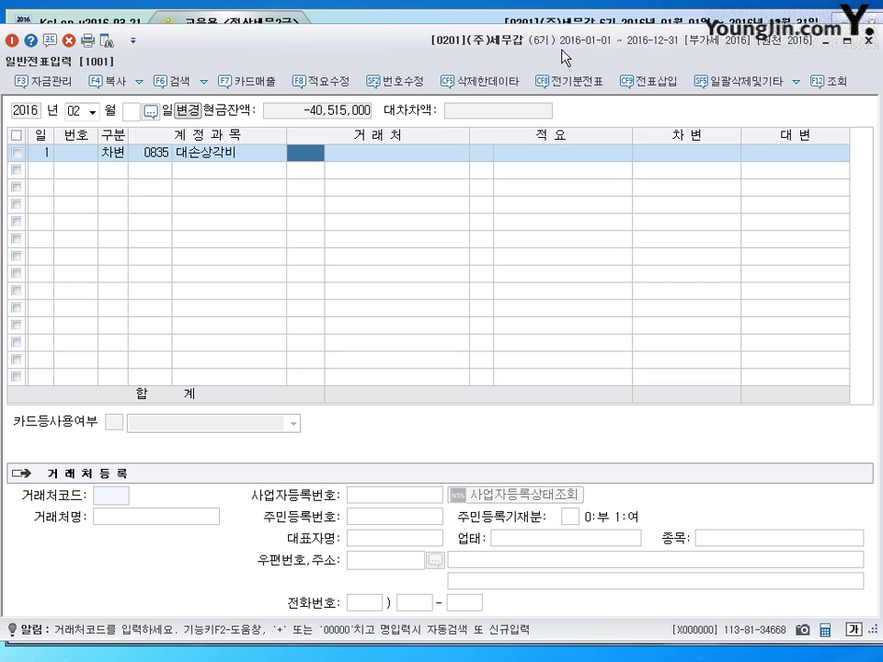
key(Return)
key(Return)
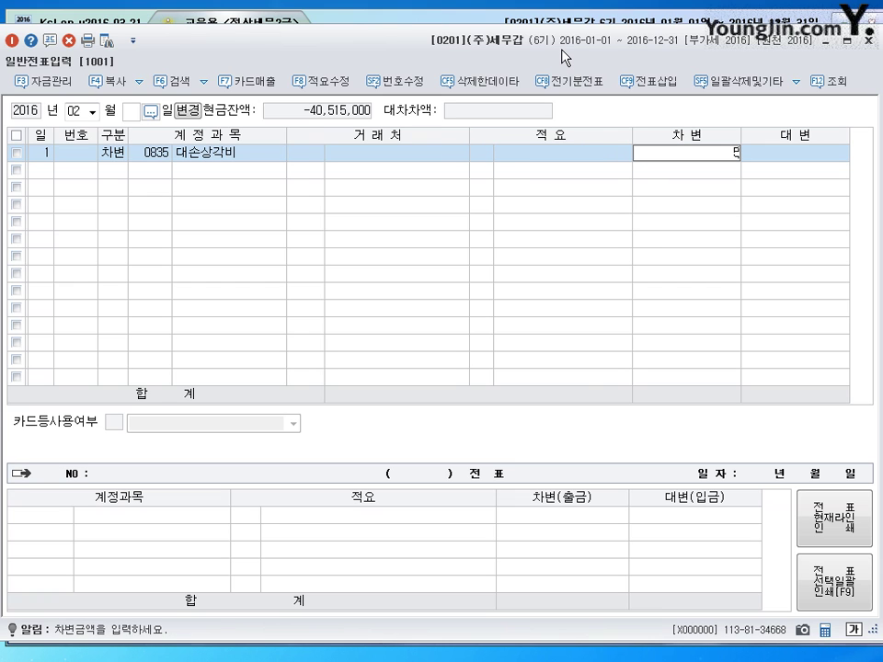
text(5000000)
key(Return)
Step: Add the balancing credit line for February 1 to account 0108 외상매출금, vendor 강동상사, for 500,000
text(1)
key(Return)
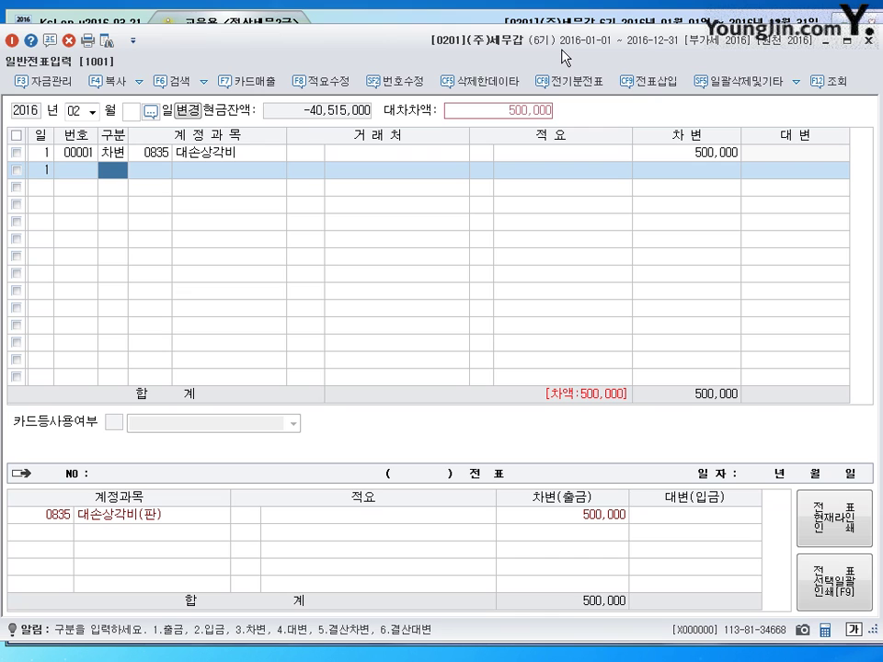
text(4)
key(Return)
text(0108)
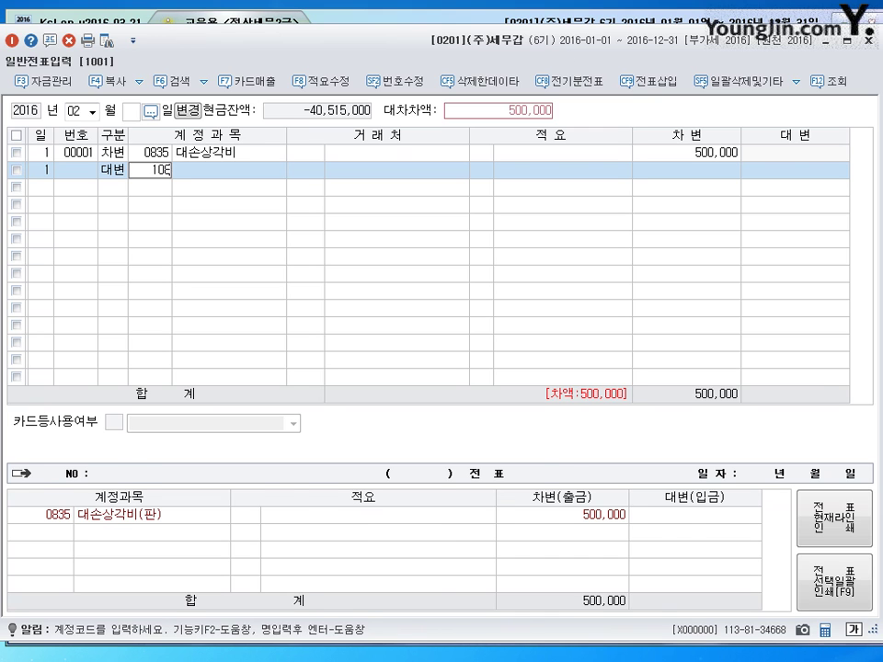
key(Return)
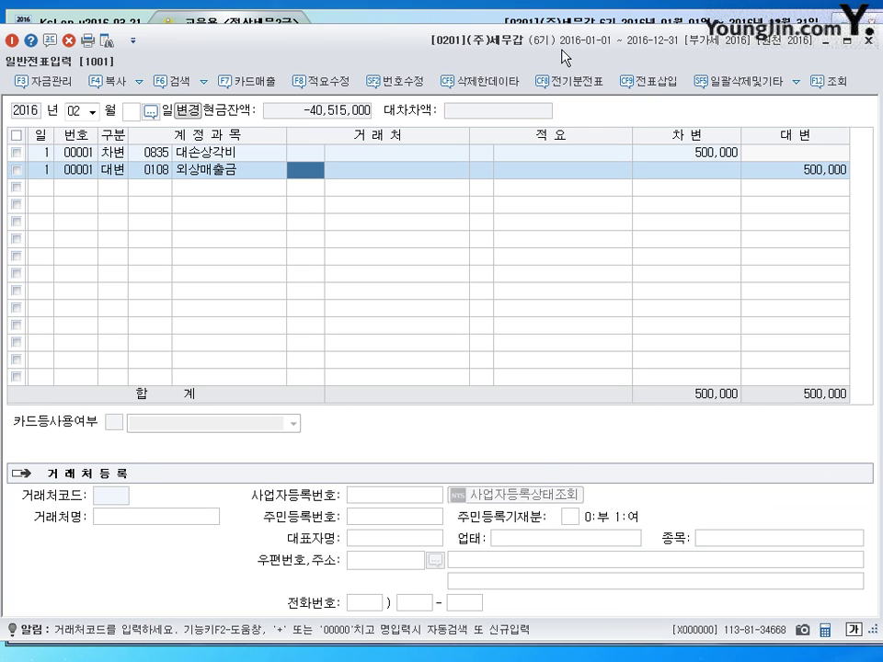
text(강동)
key(Return)
key(Return)
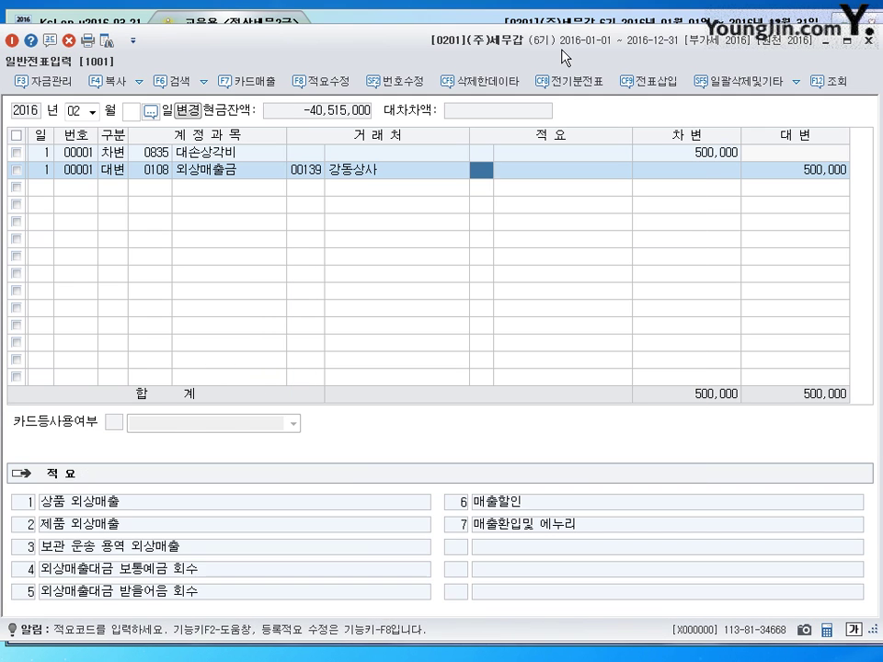
key(Return)
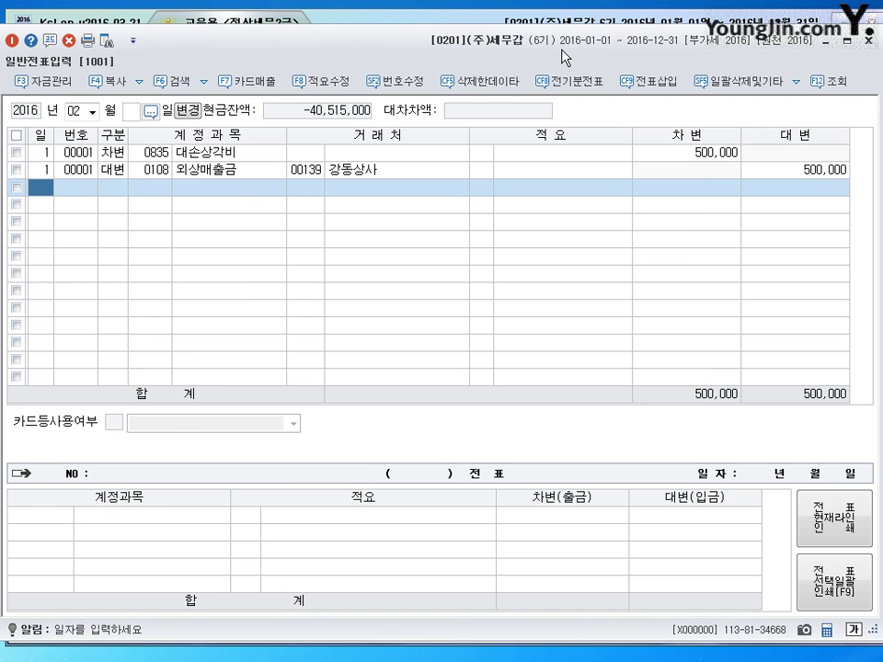
Step: Enter a debit line dated February 2 for account 0109 대손충당금 (외상매출금) with an amount of 300,000
text(2)
key(Return)
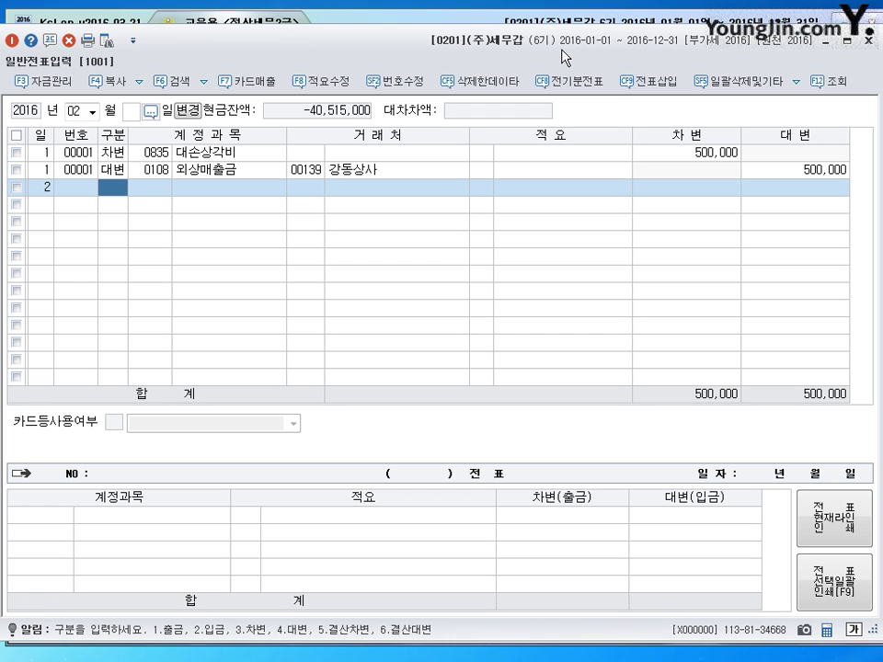
text(3)
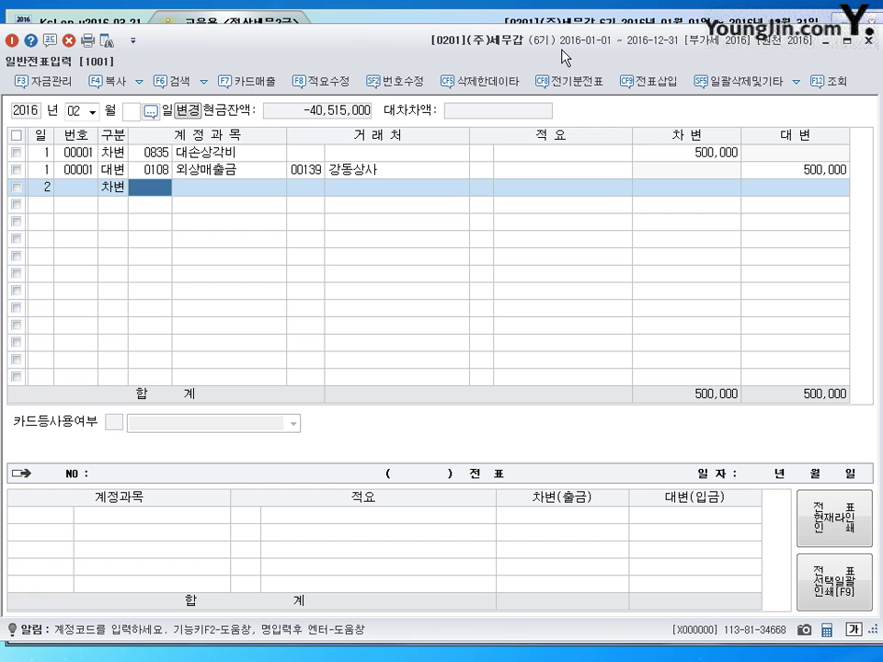
text(대손충)
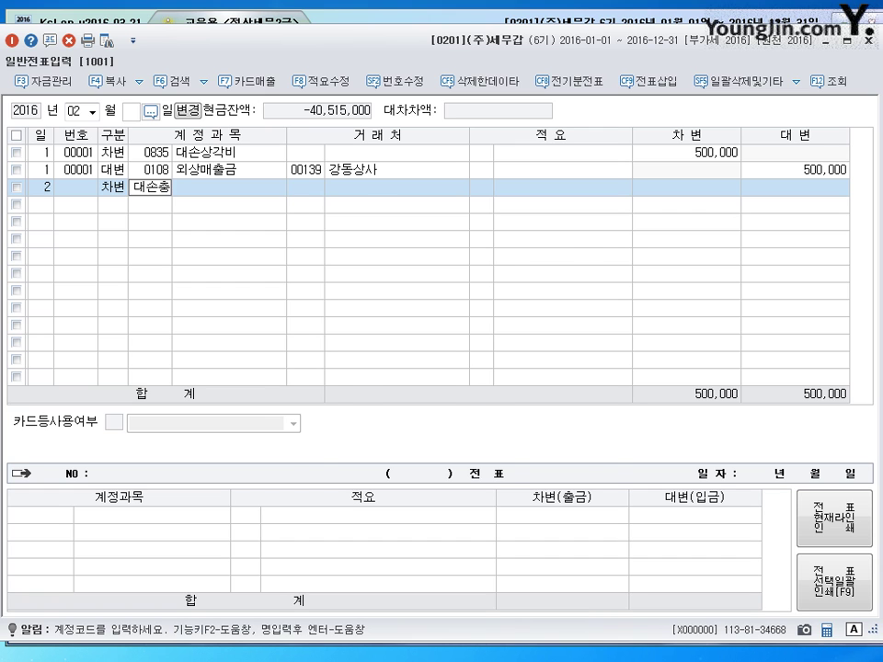
key(Return)
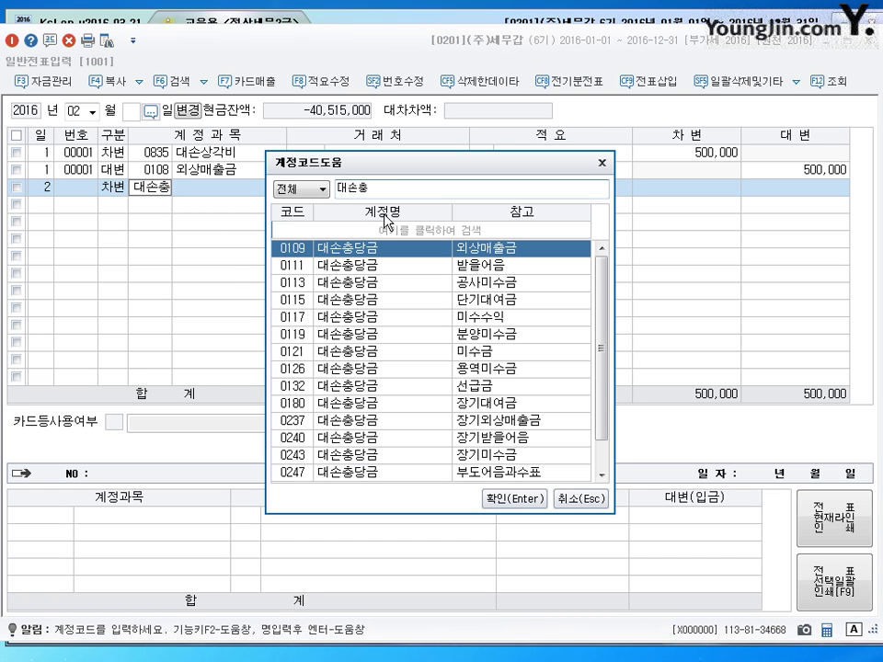
drag(418, 163, 425, 137)
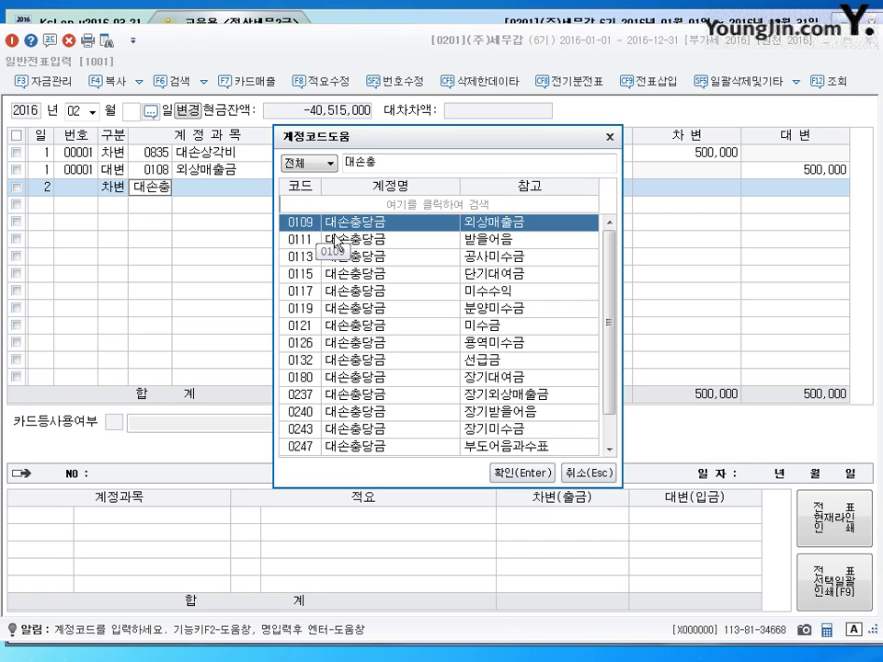
click(522, 471)
key(Return)
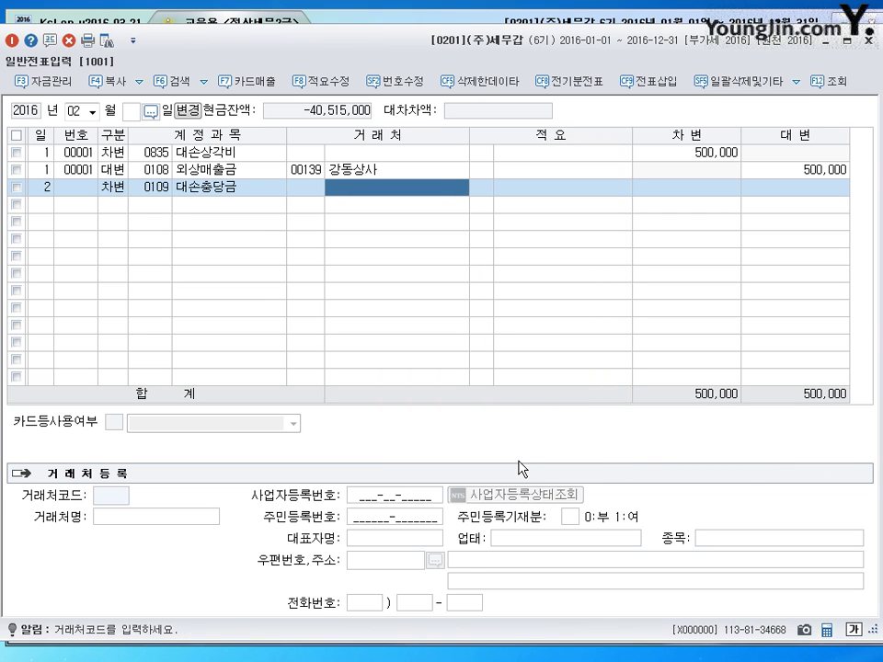
key(Return)
text(30)
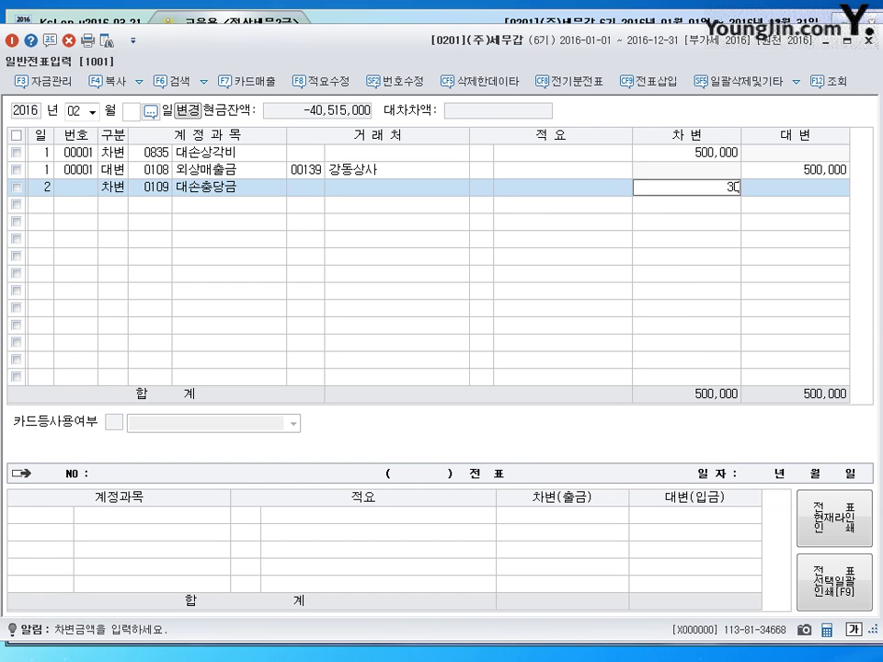
text(0,000)
key(Return)
Step: Add a second debit line for February 2 to account 0835 대손상각비 with an amount of 700,000
text(3)
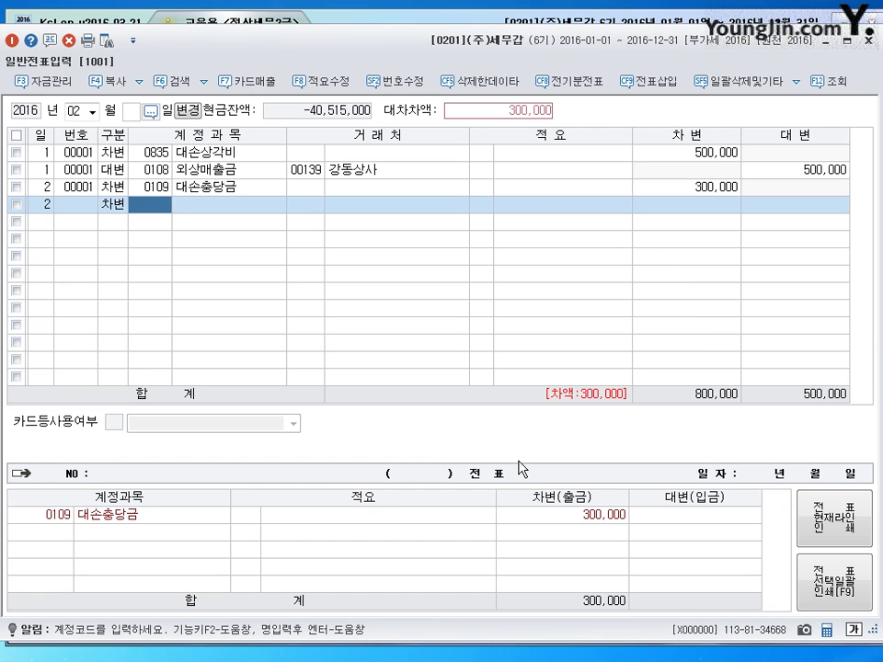
text(835)
key(Return)
key(Return)
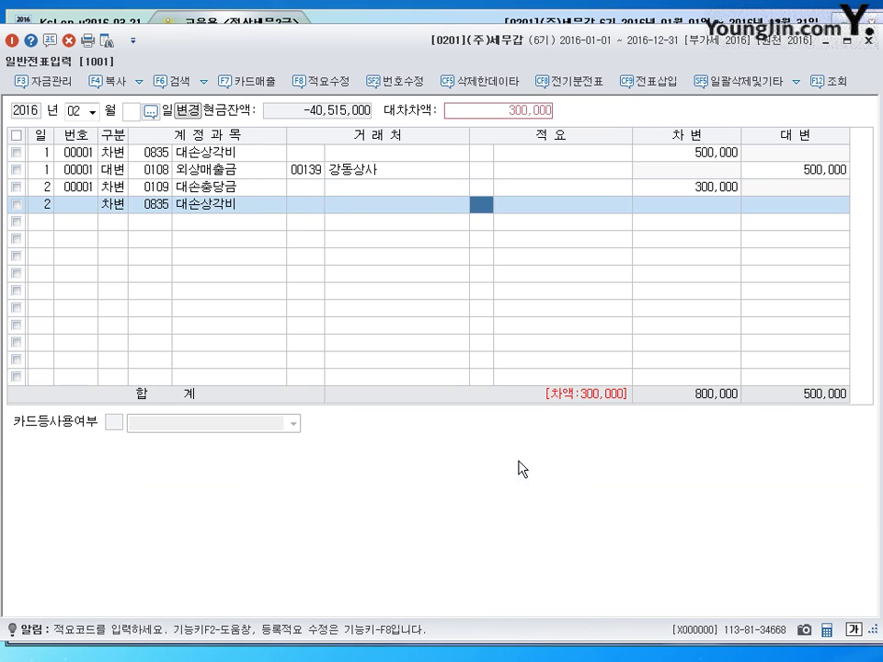
key(Return)
text(700000)
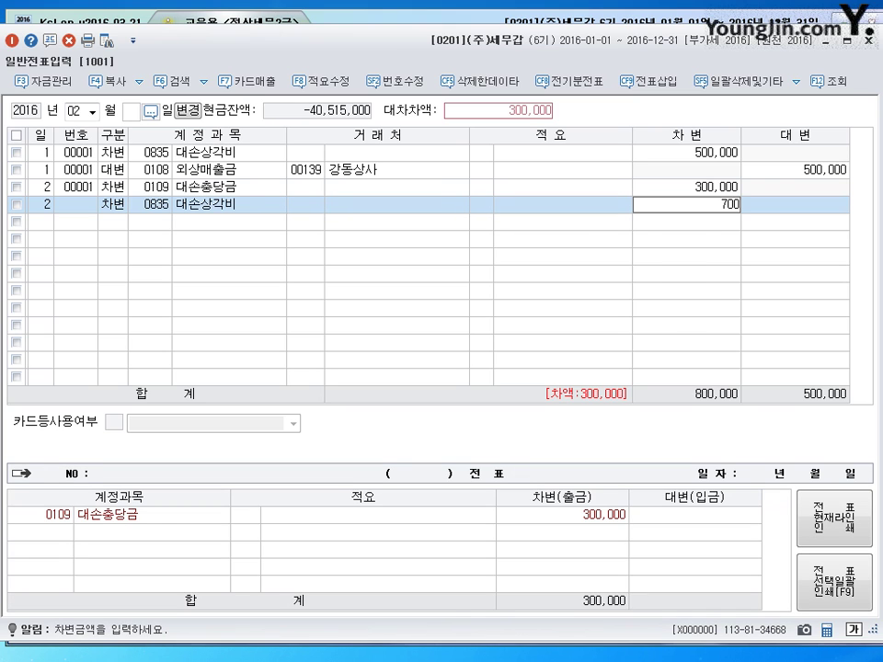
key(Return)
Step: Add the balancing credit line for February 2 to account 0108 외상매출금, vendor (주)대부, for 1,000,000
text(2)
key(Return)
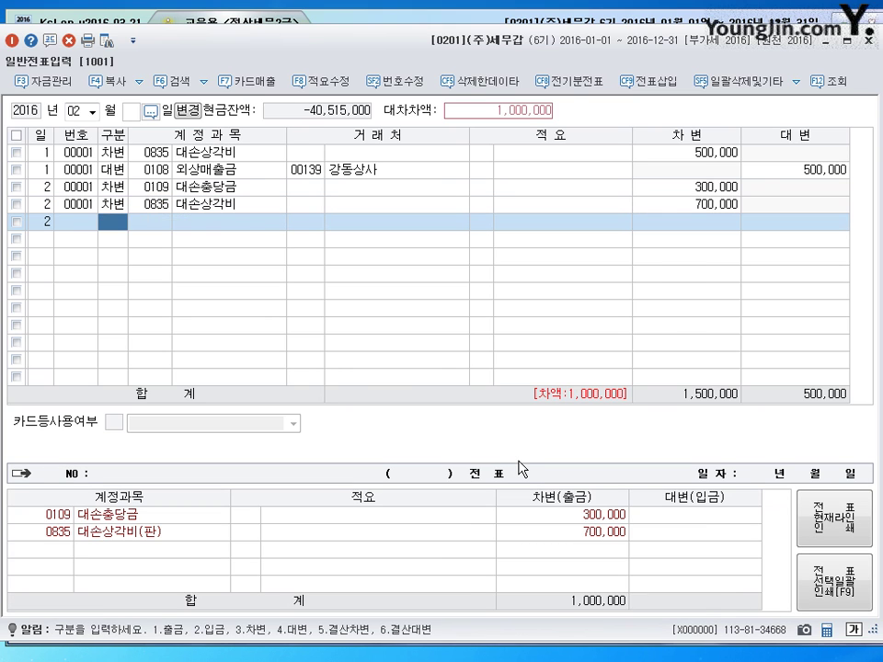
text(4)
key(Return)
text(108)
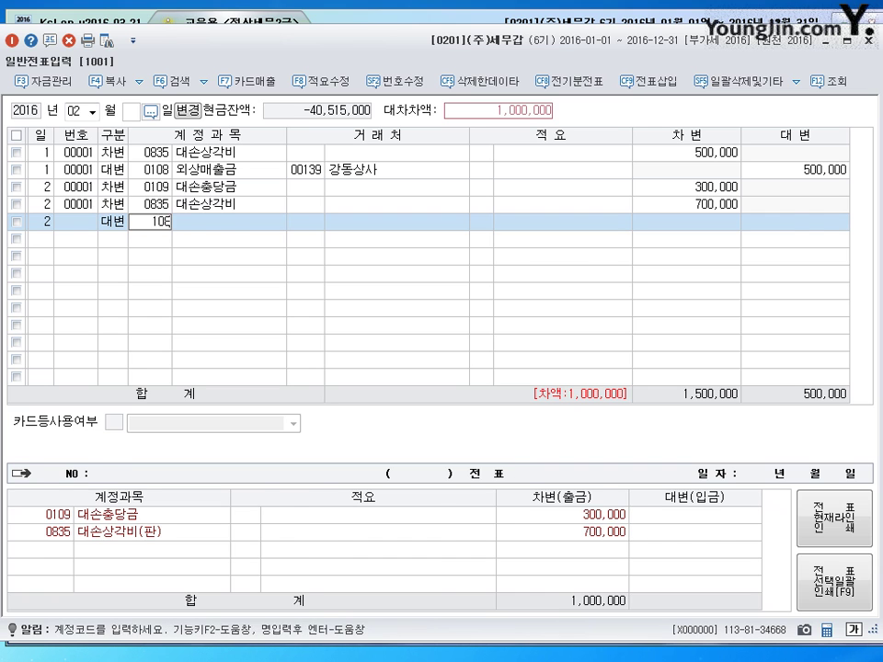
key(Return)
text(대부)
key(Return)
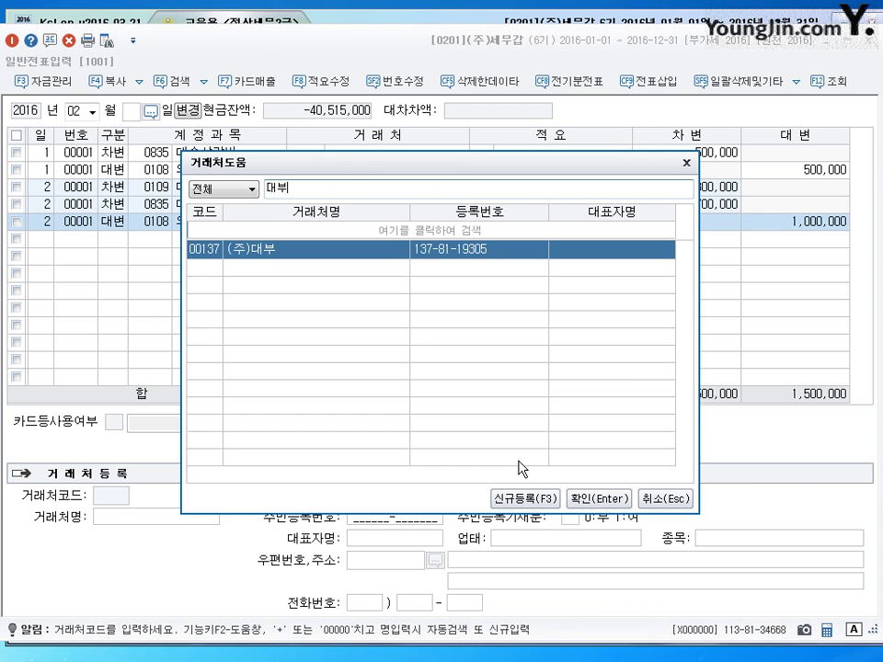
key(Return)
key(Return)
key(Return)
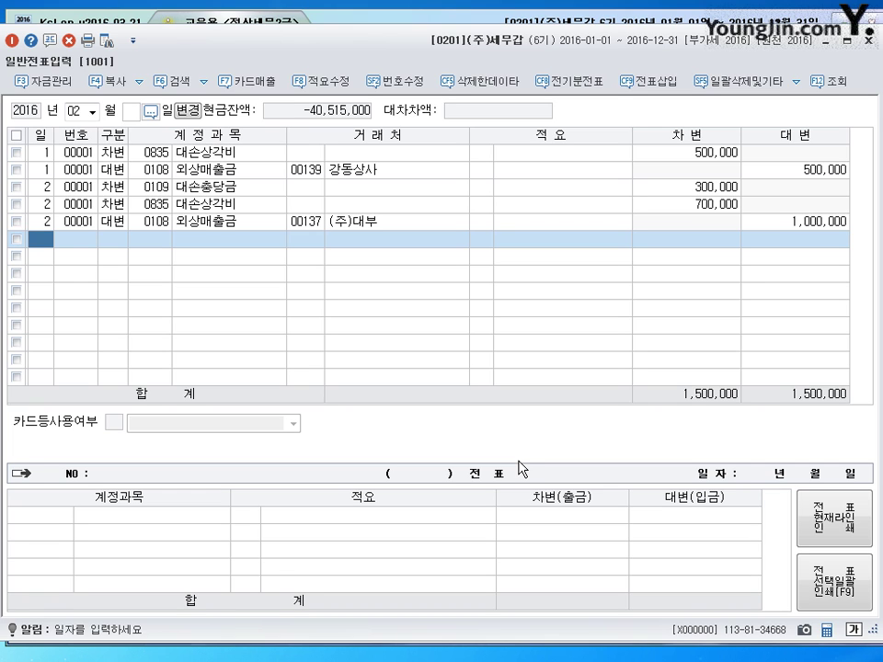
Step: Start a new voucher line dated day 3
text(3)
key(Return)
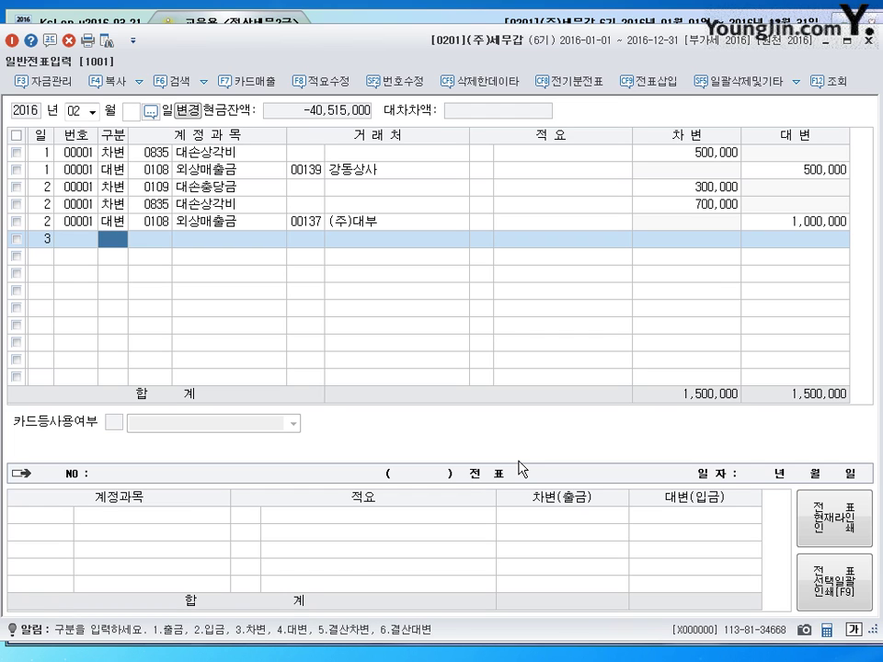
text(1)
key(Return)
text(15)
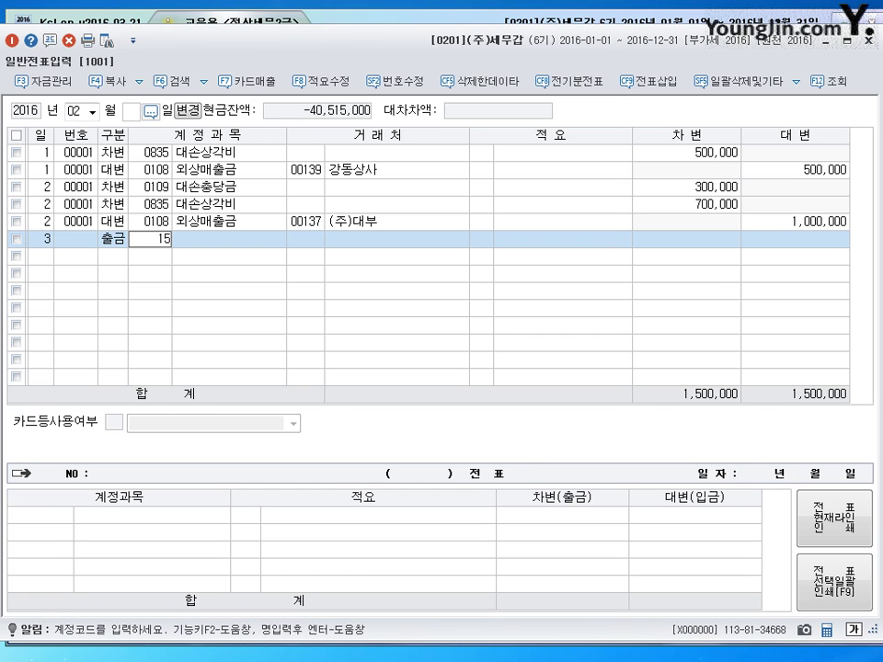
key(BackSpace)
key(BackSpace)
key(Left)
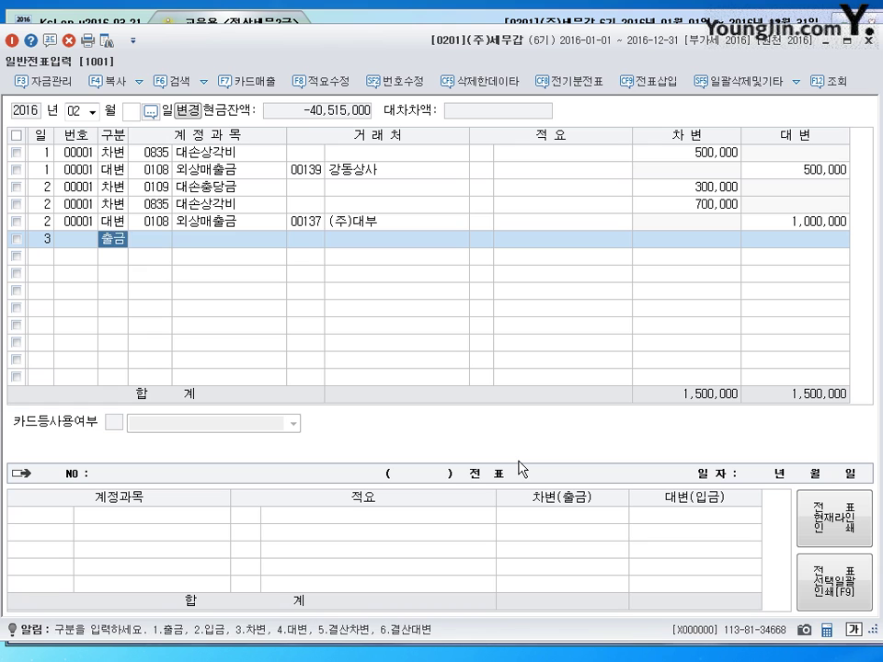
Step: Make the day 3 line a debit to account 0115 대손충당금 (단기대여금) with an amount of 9,000,000
text(3)
key(Return)
text(대손)
key(Return)
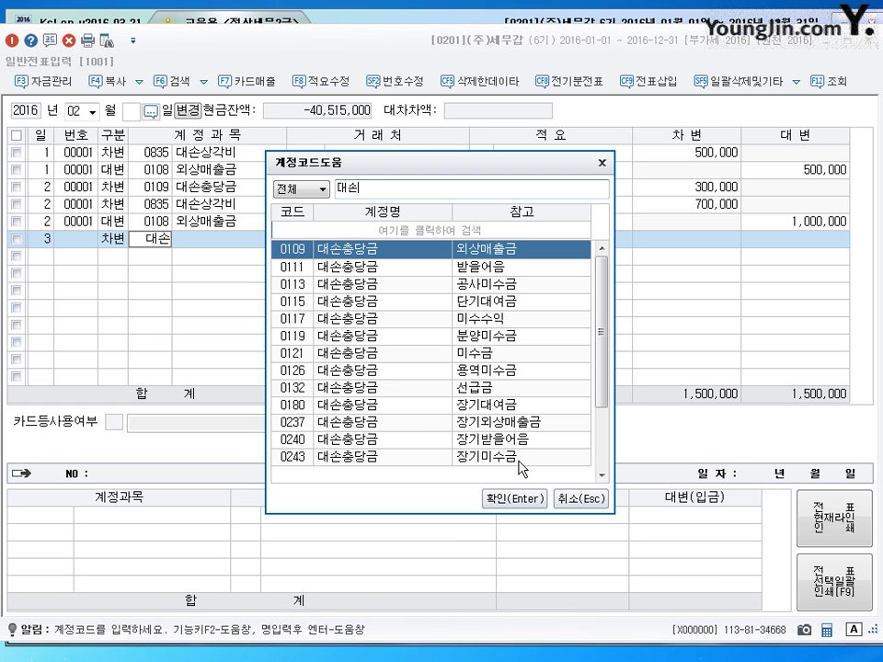
key(Down)
key(Down)
key(Down)
key(Down)
key(Up)
key(Return)
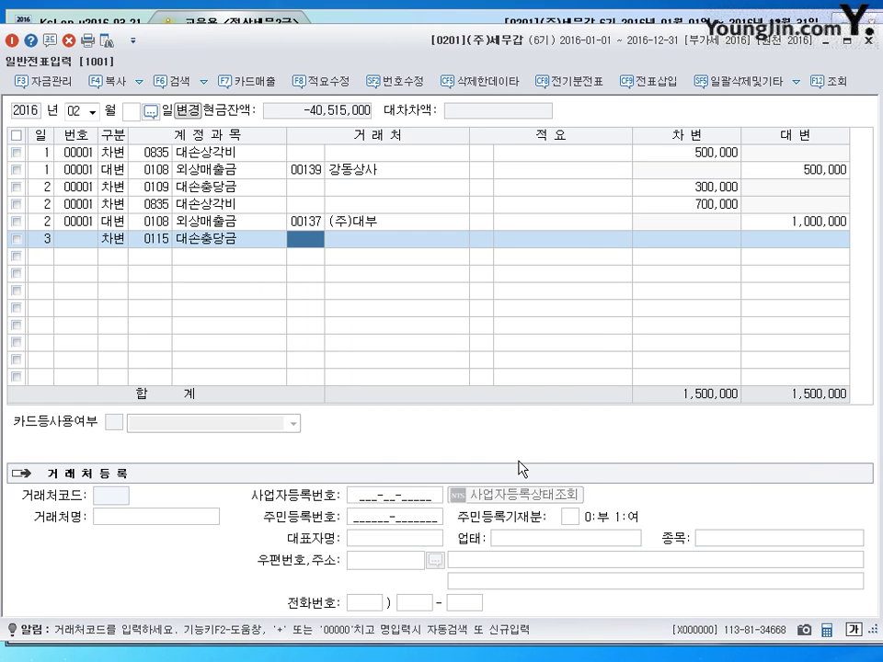
key(Return)
key(Return)
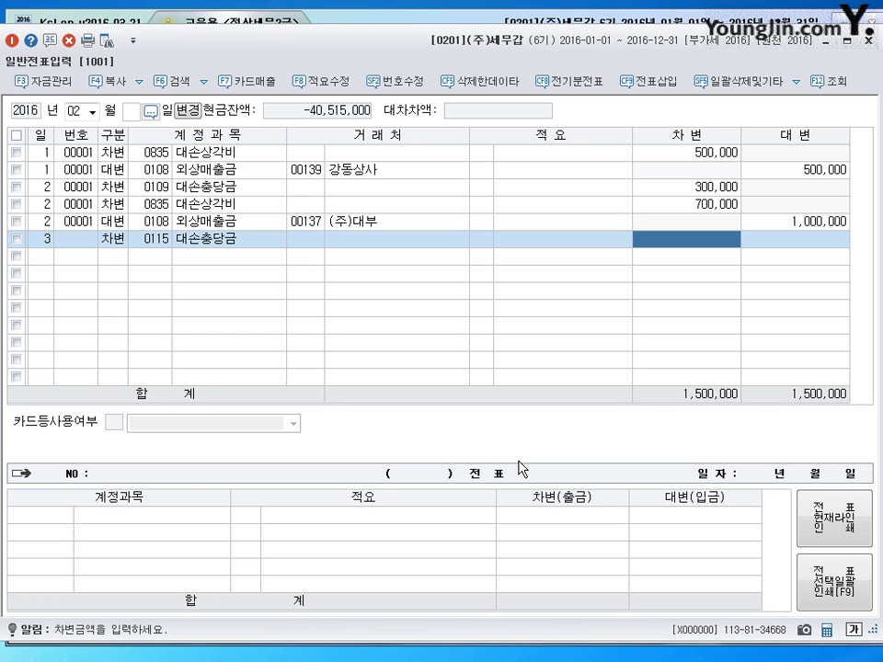
text(9000000)
key(Return)
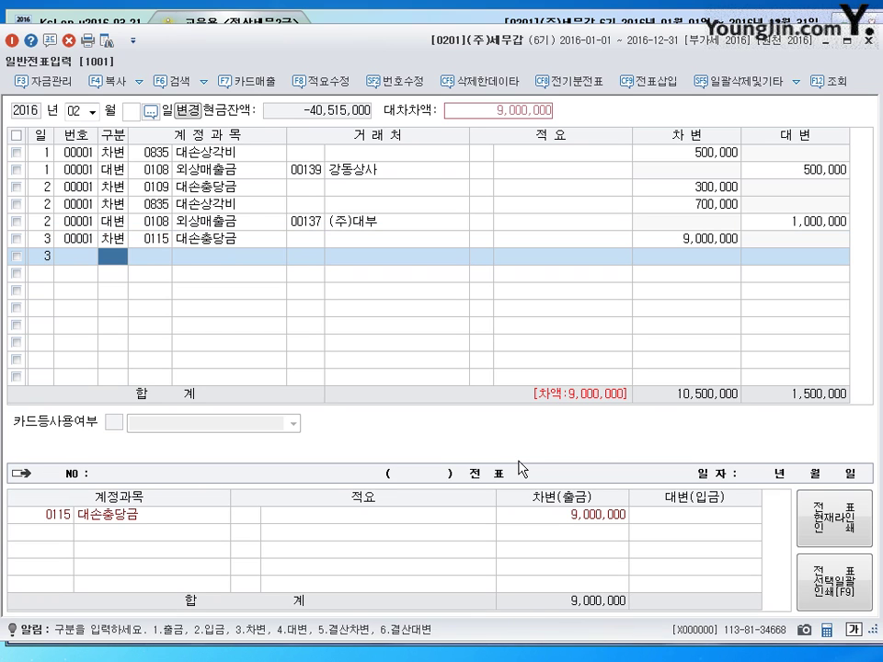
Step: Add a second debit line for February 3 to account 0954 기타의대손상각비 with an amount of 11,000,000
text(954)
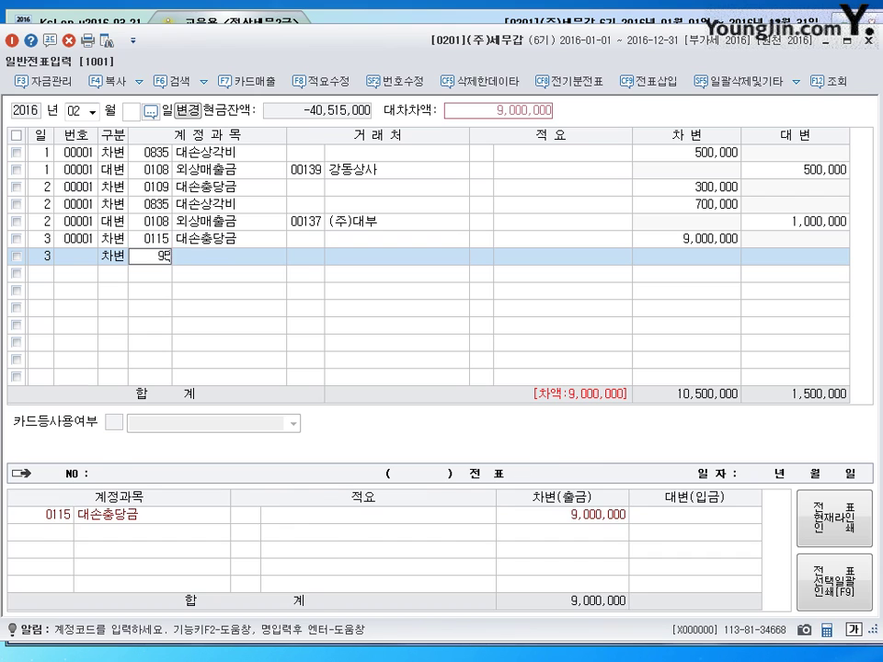
key(Return)
key(Return)
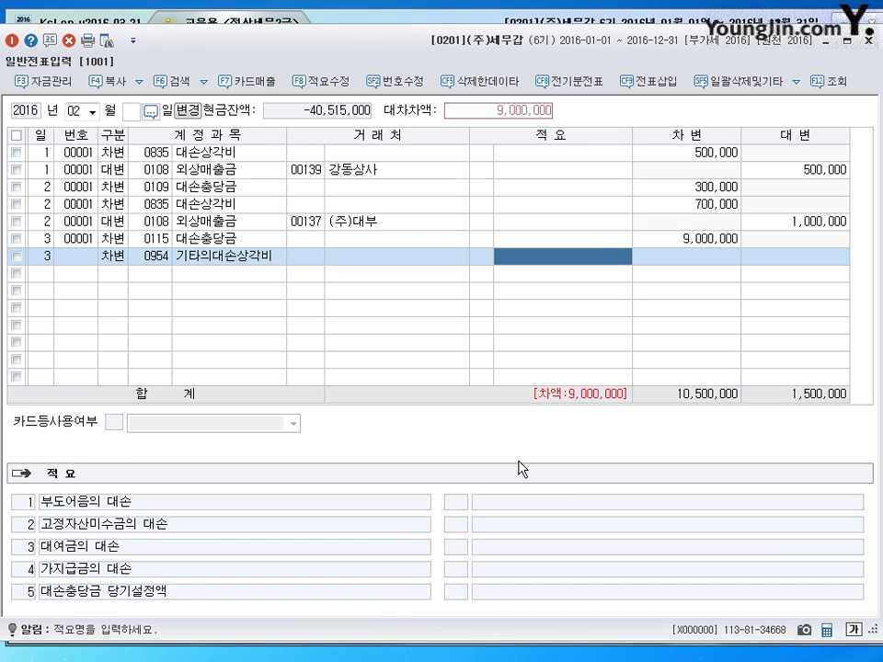
key(Return)
text(11,000,000)
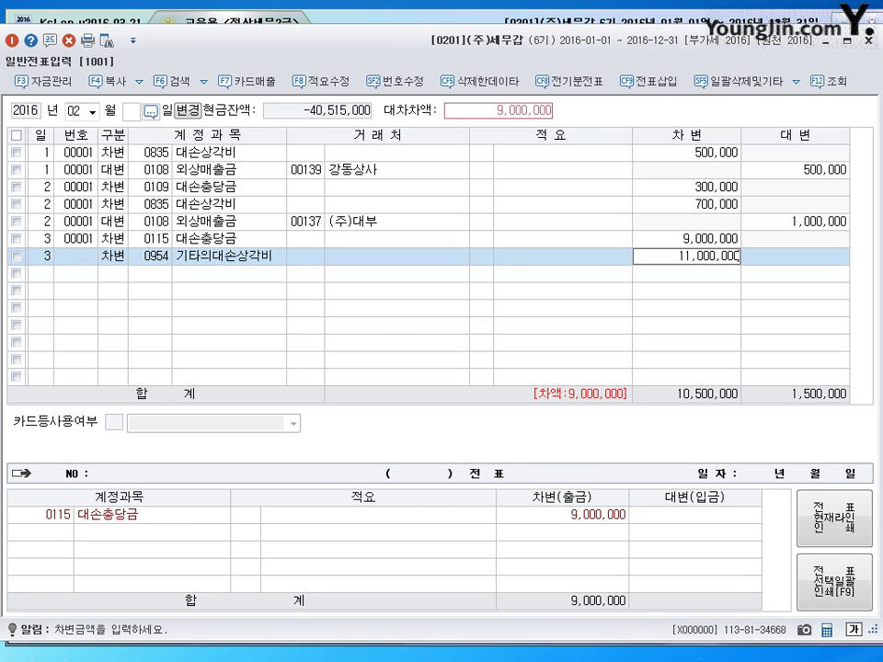
key(Return)
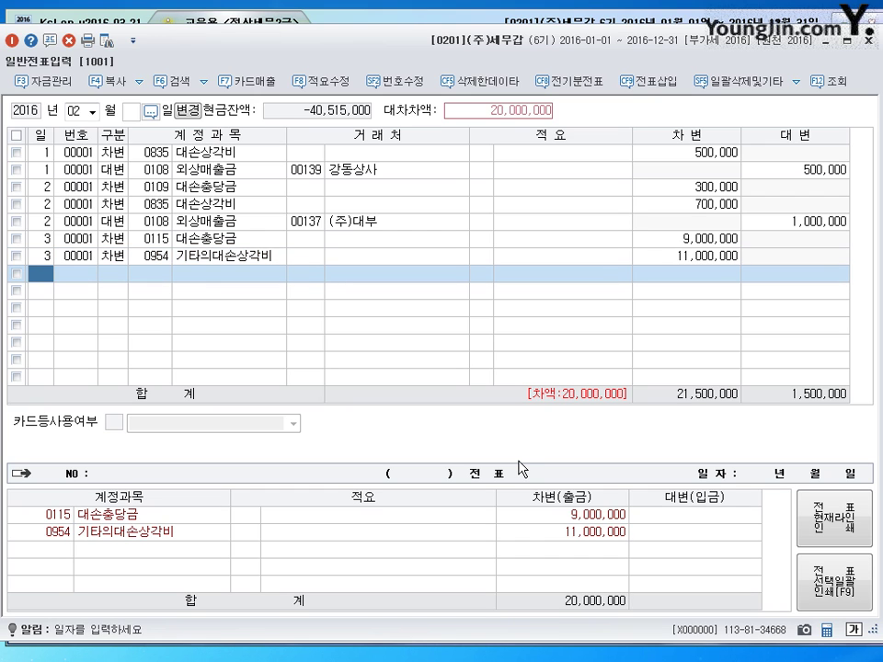
Step: Add the balancing credit line for February 3 to account 0114 단기대여금, vendor (주)한성무역, for 20,000,000
text(3)
key(Return)
text(4114)
key(Return)
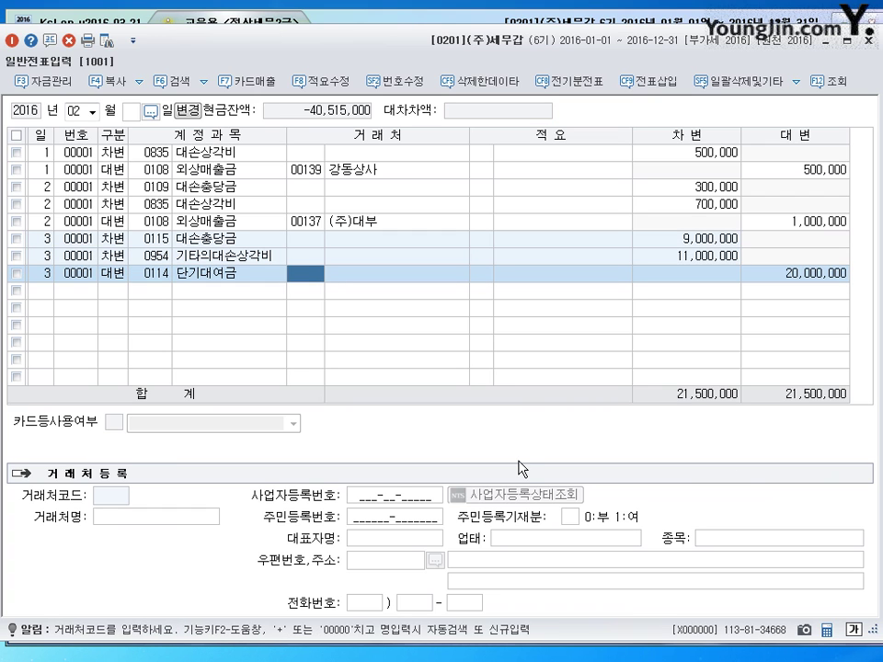
key(Return)
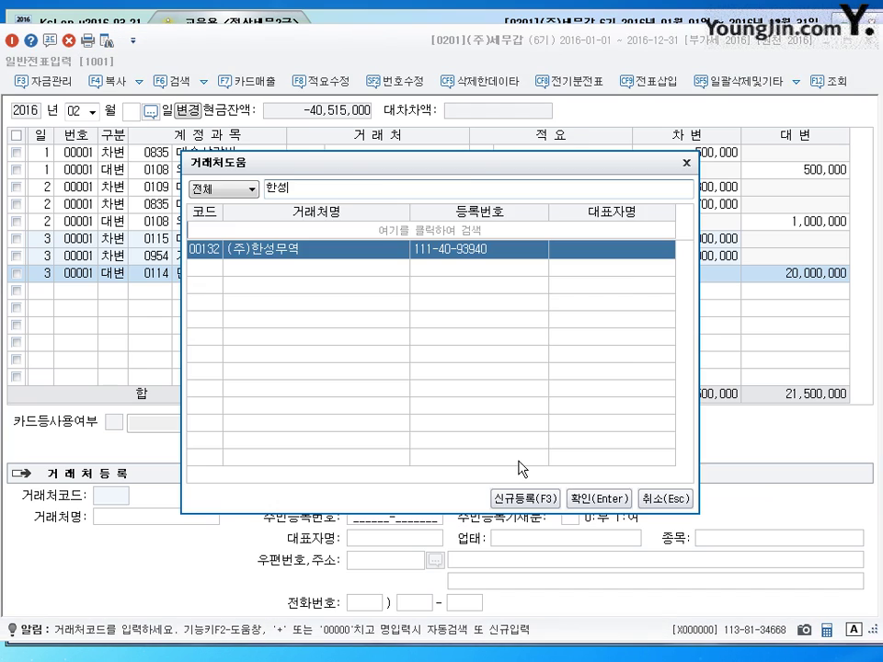
key(Return)
key(Return)
key(Return)
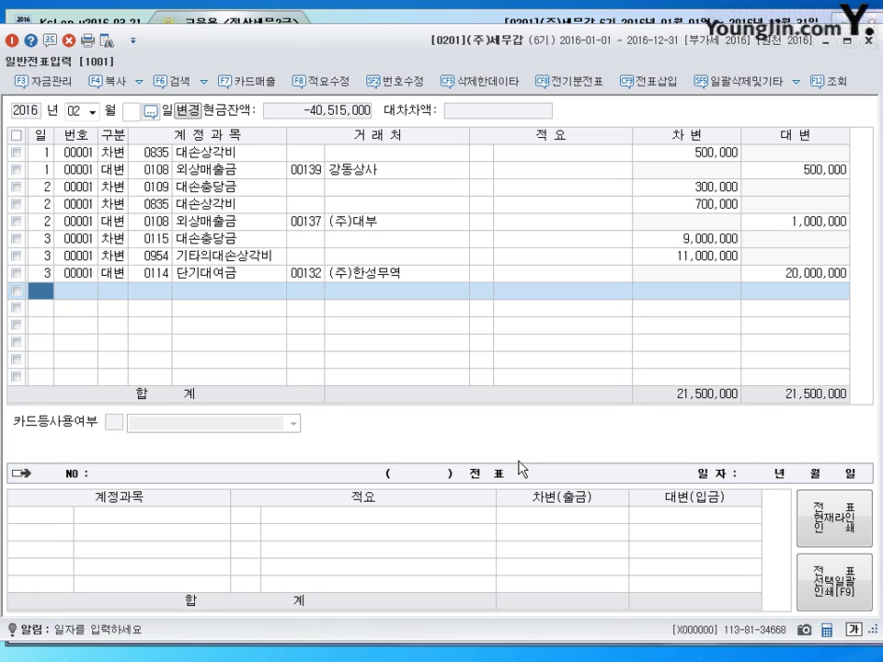
Step: Add a debit line for February 4 to account 0103 보통예금 with an amount of 2,000,000 and no vendor
text(4)
key(Return)
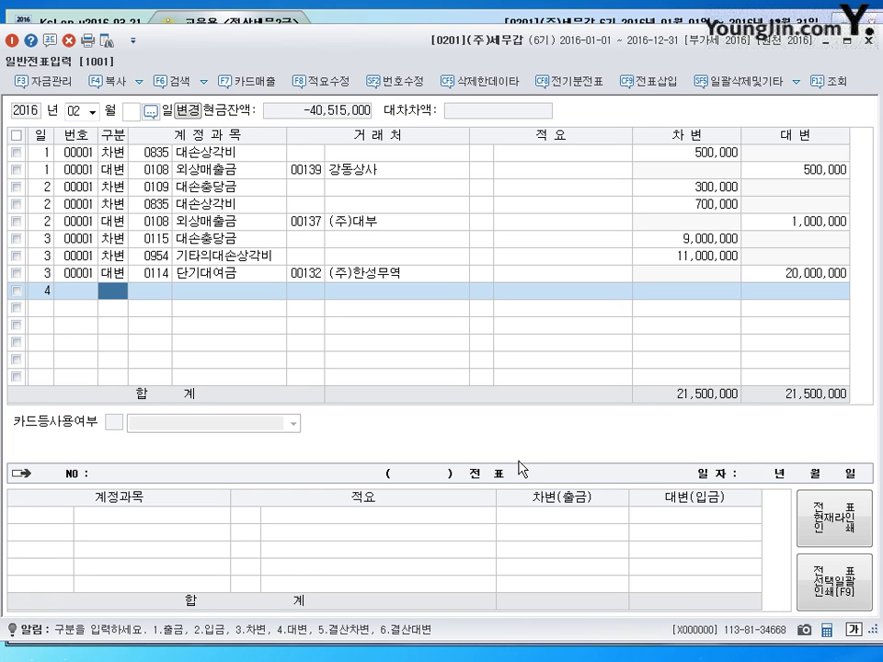
text(3)
key(Return)
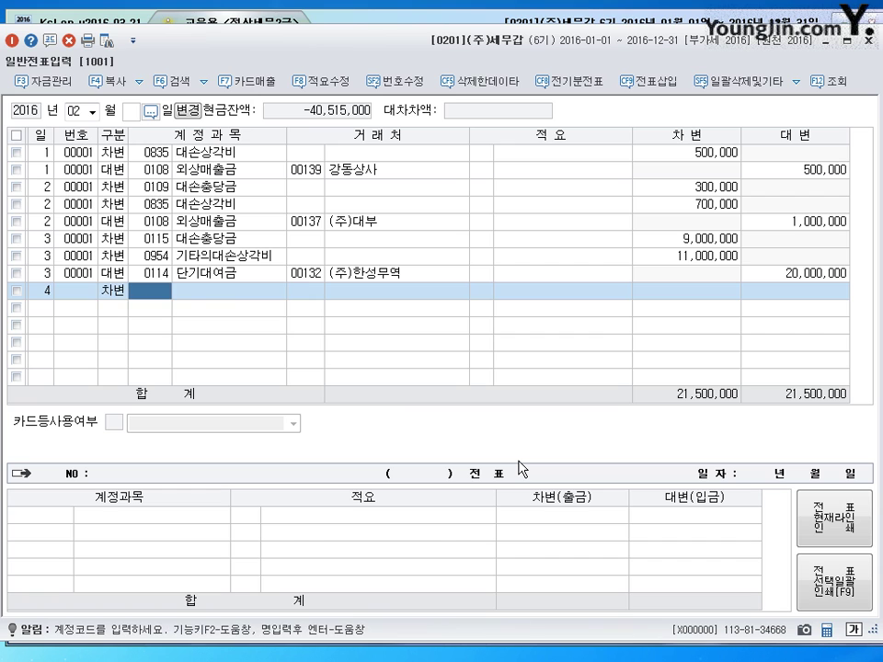
text(103)
key(Return)
key(Return)
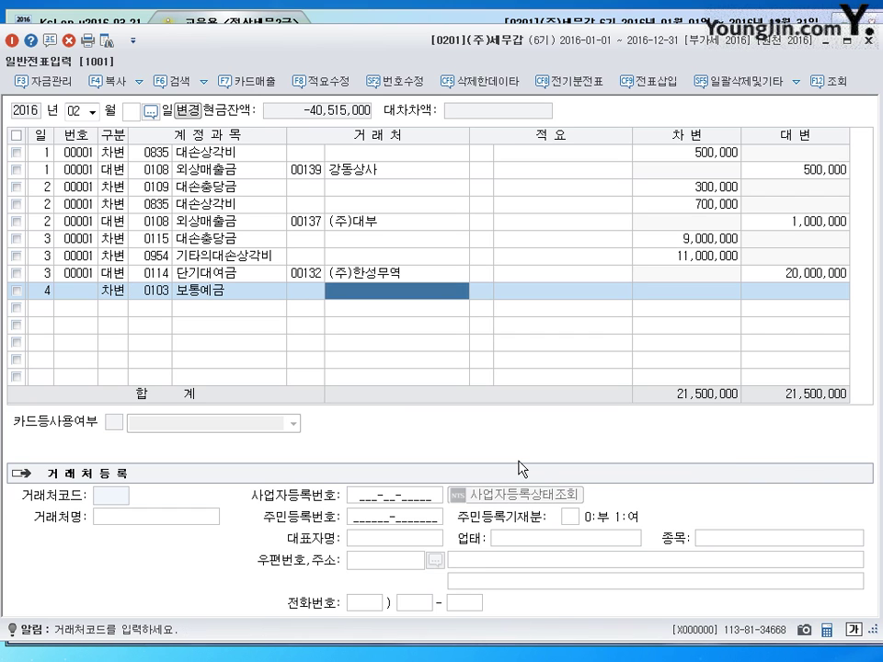
key(Return)
key(Return)
text(2000000)
key(Return)
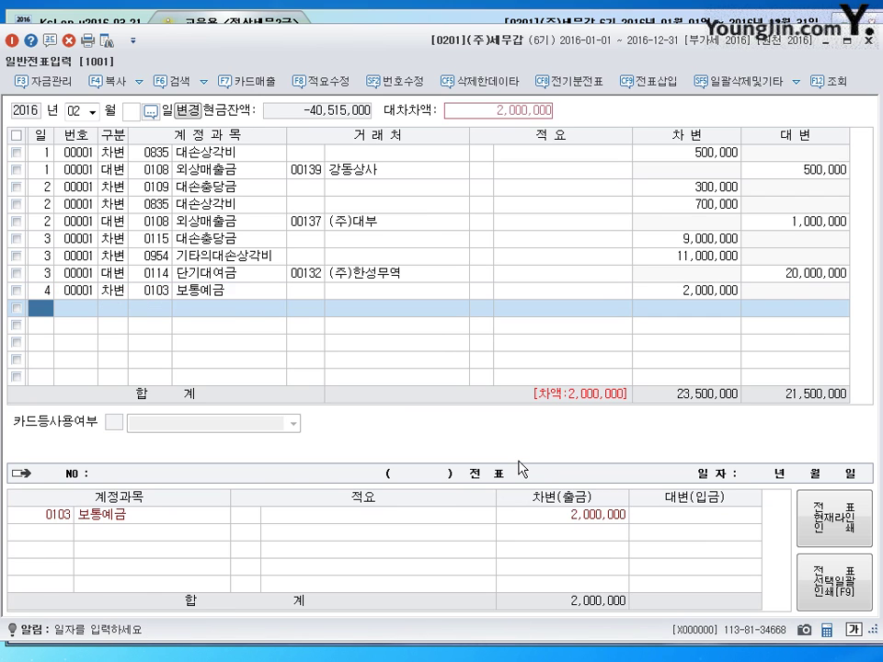
Step: Add the balancing credit line for February 4 to account 0109 대손충당금 for 2,000,000, leaving the vendor blank
text(4)
key(Return)
text(4)
key(Return)
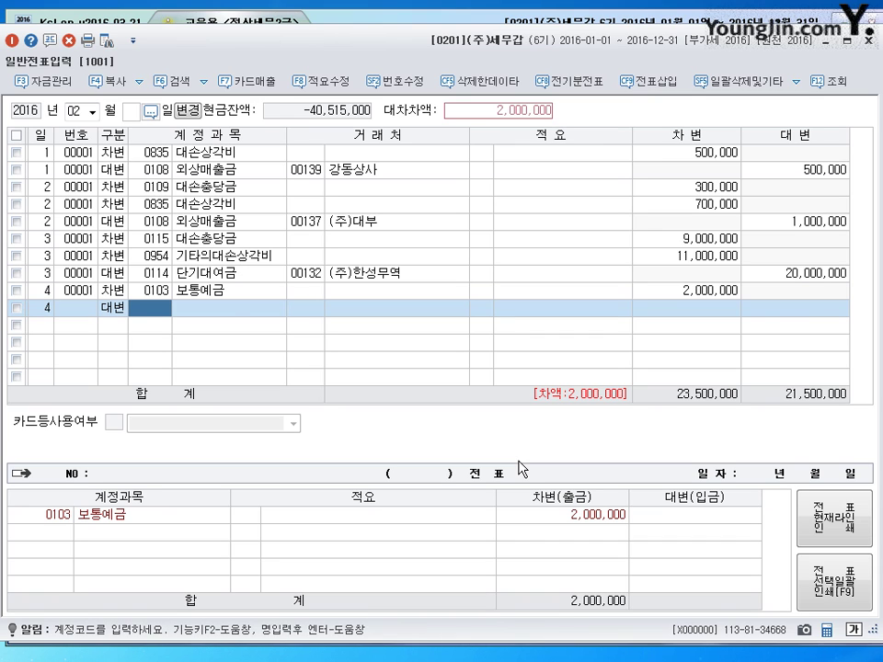
text(109)
key(Return)
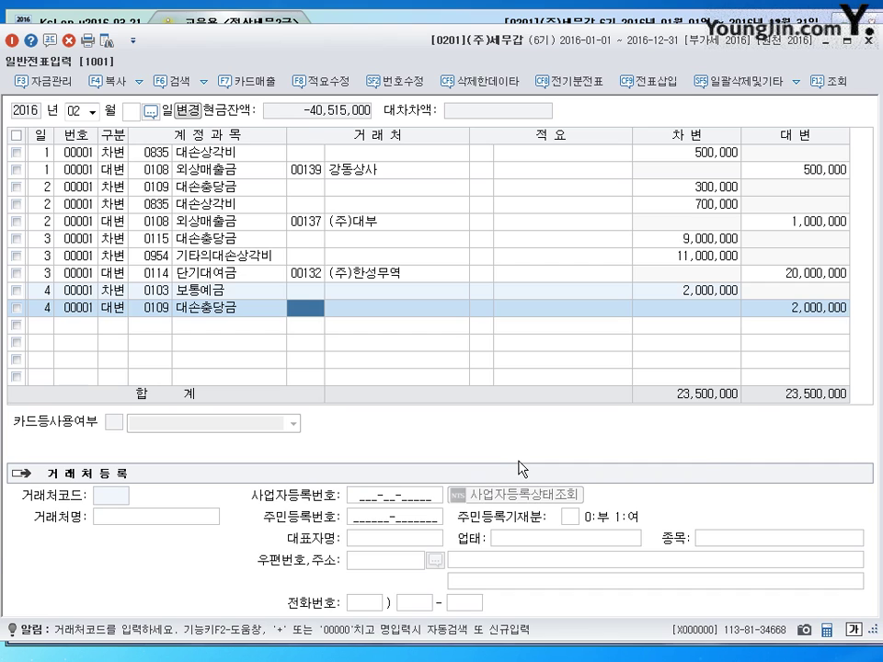
key(Return)
key(Return)
key(Up)
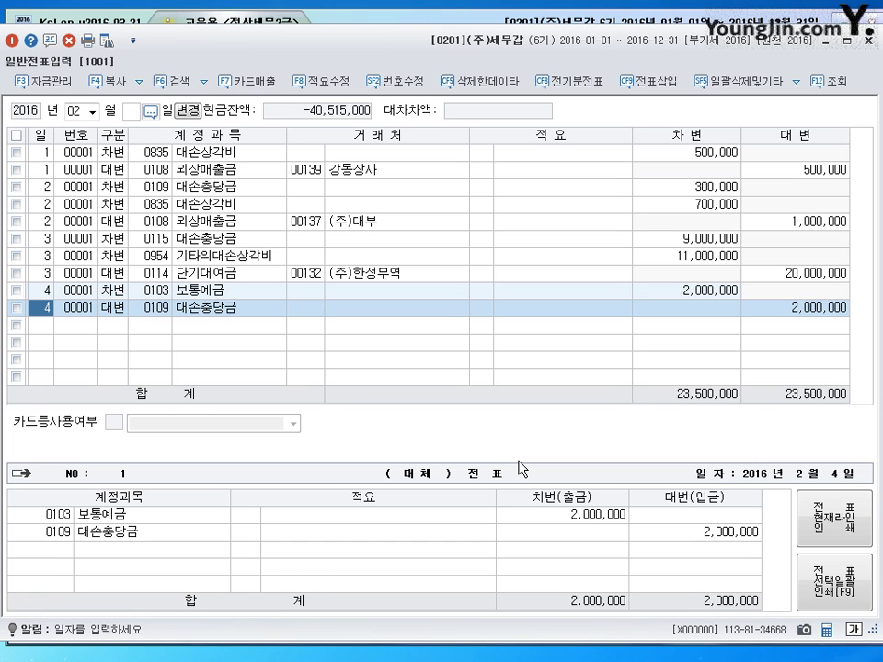
key(Down)
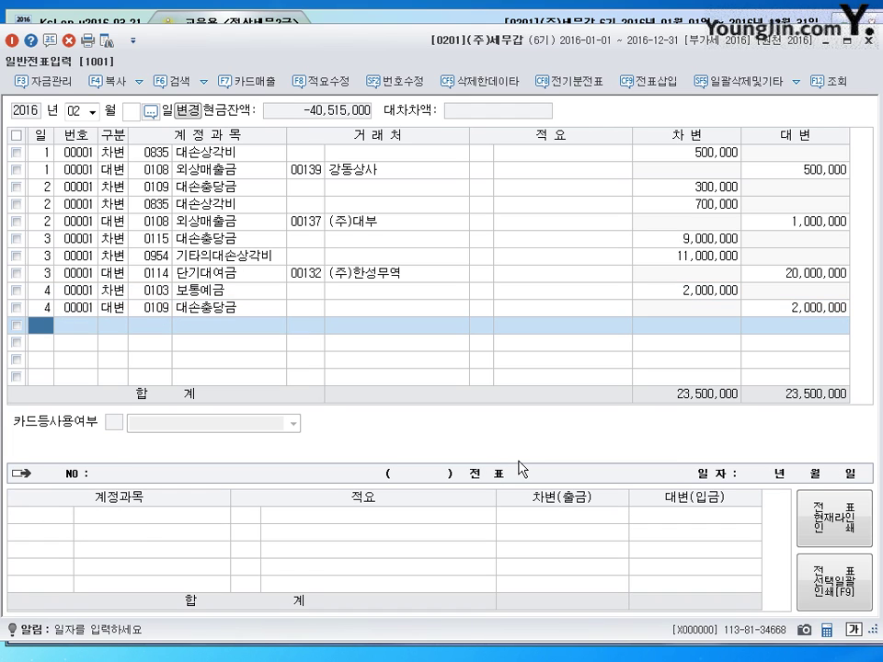
Step: Start a new voucher line dated day 5
text(5)
key(Return)
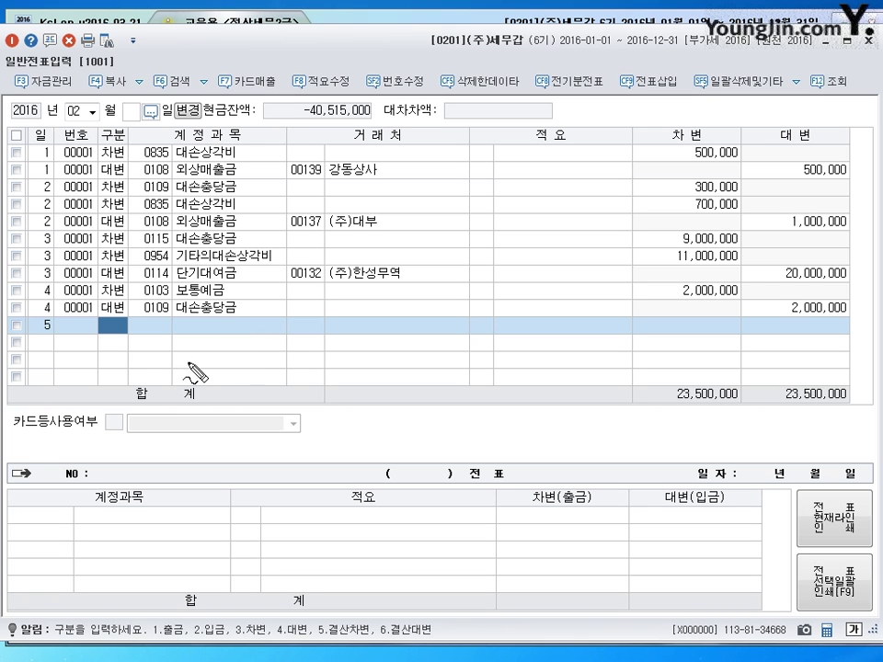
mouse_move(188, 340)
mouse_down()
mouse_move(272, 342)
mouse_move(265, 348)
mouse_up()
mouse_move(370, 323)
mouse_down()
mouse_move(369, 359)
mouse_move(458, 341)
mouse_move(465, 353)
mouse_up()
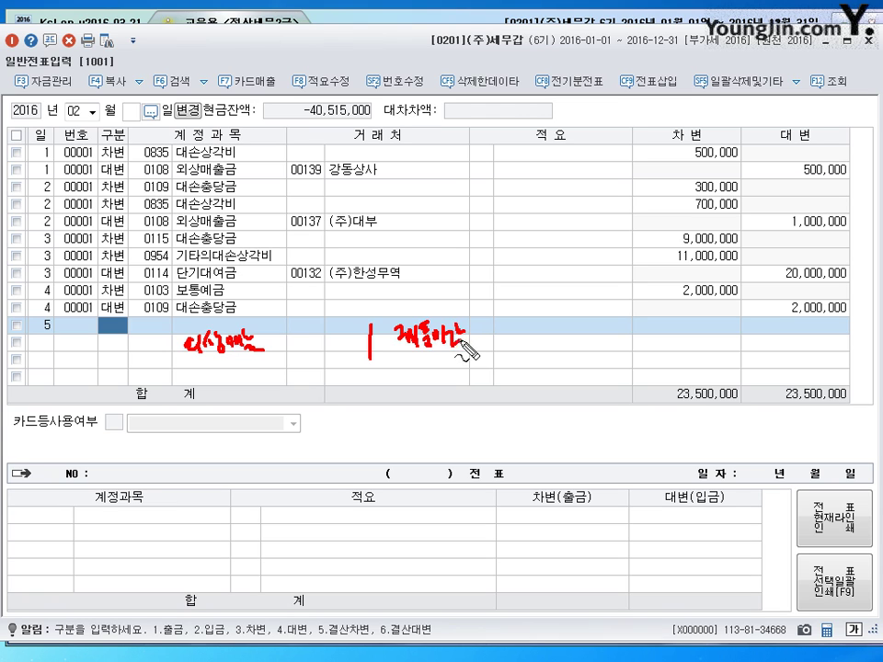
mouse_move(501, 322)
mouse_down()
mouse_move(497, 335)
mouse_move(521, 344)
mouse_move(523, 331)
mouse_move(553, 325)
mouse_up()
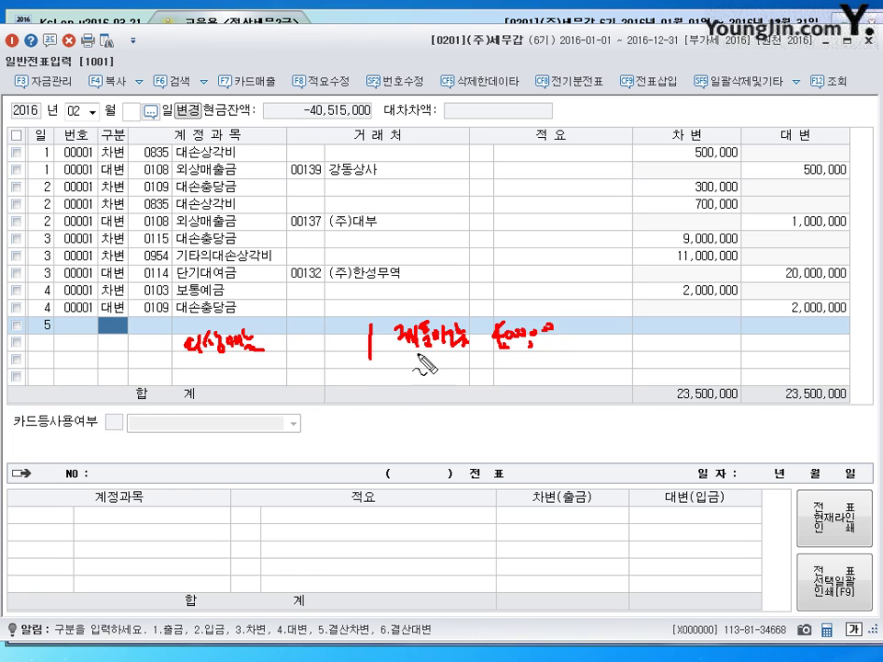
mouse_move(385, 369)
mouse_down()
mouse_move(493, 381)
mouse_move(518, 355)
mouse_move(536, 375)
mouse_move(570, 372)
mouse_up()
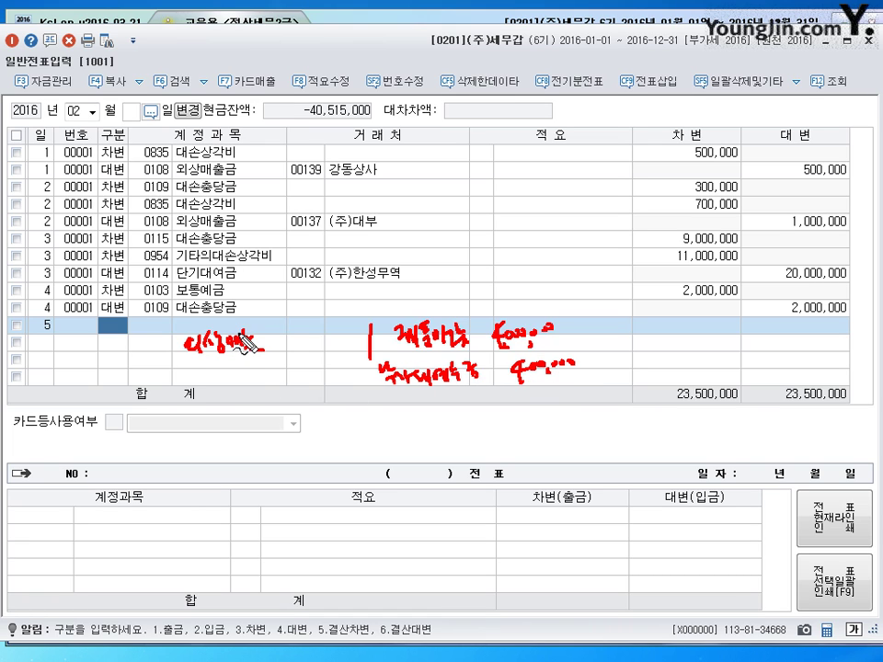
mouse_move(513, 387)
mouse_down()
mouse_move(595, 364)
mouse_move(521, 370)
mouse_move(506, 394)
mouse_up()
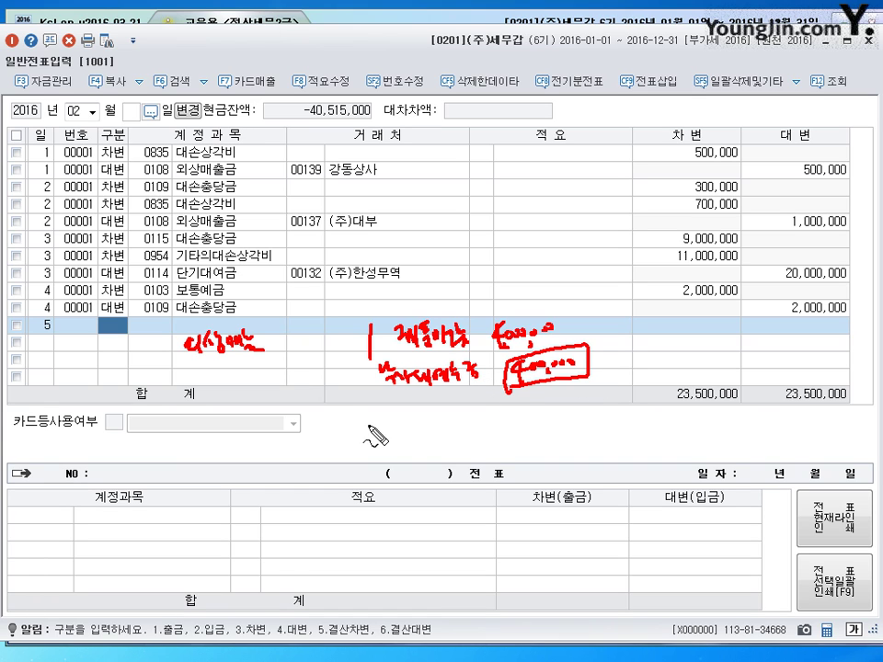
mouse_move(171, 416)
mouse_down()
mouse_move(241, 414)
mouse_move(188, 433)
mouse_move(198, 396)
mouse_up()
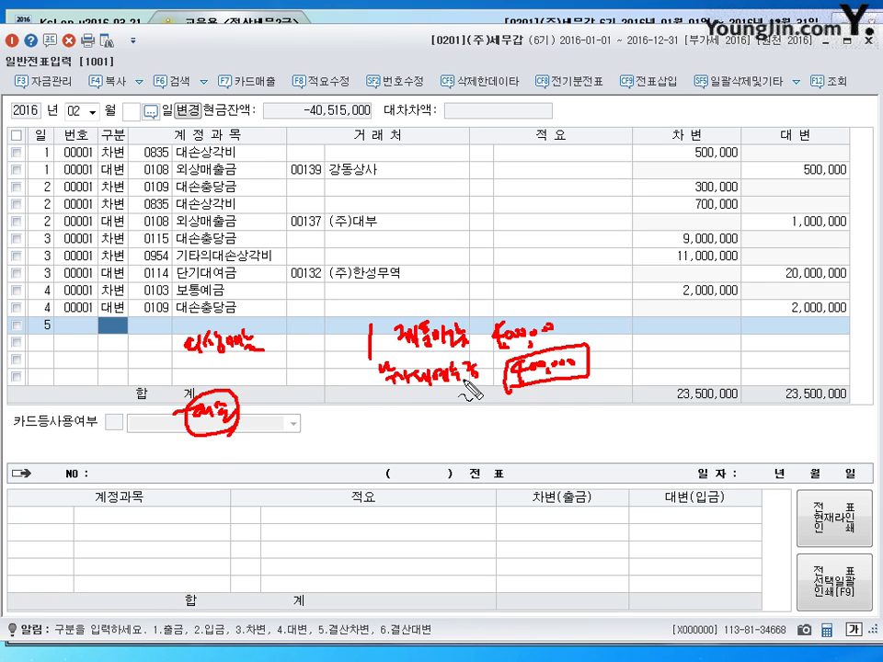
drag(606, 358, 614, 352)
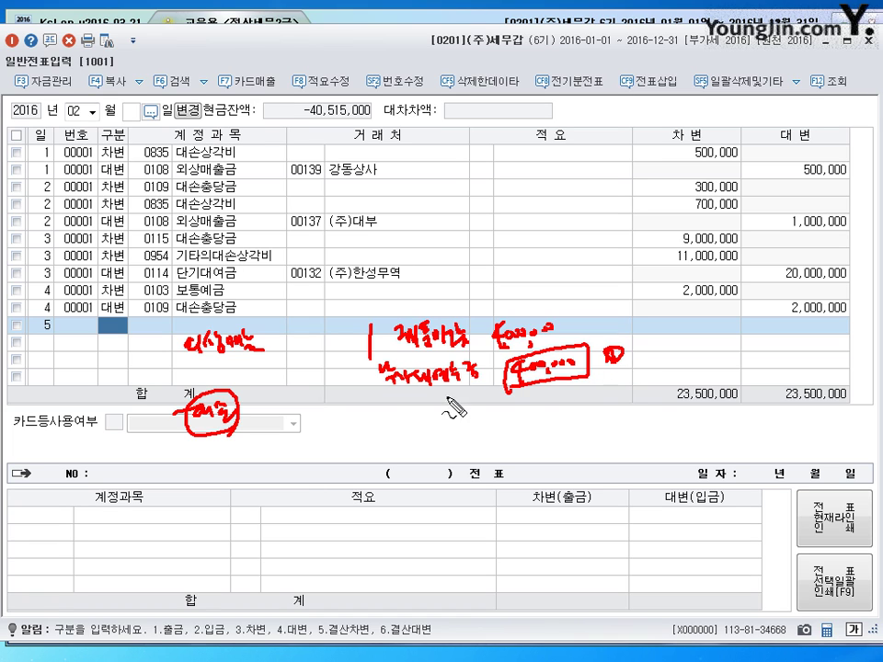
drag(421, 399, 460, 401)
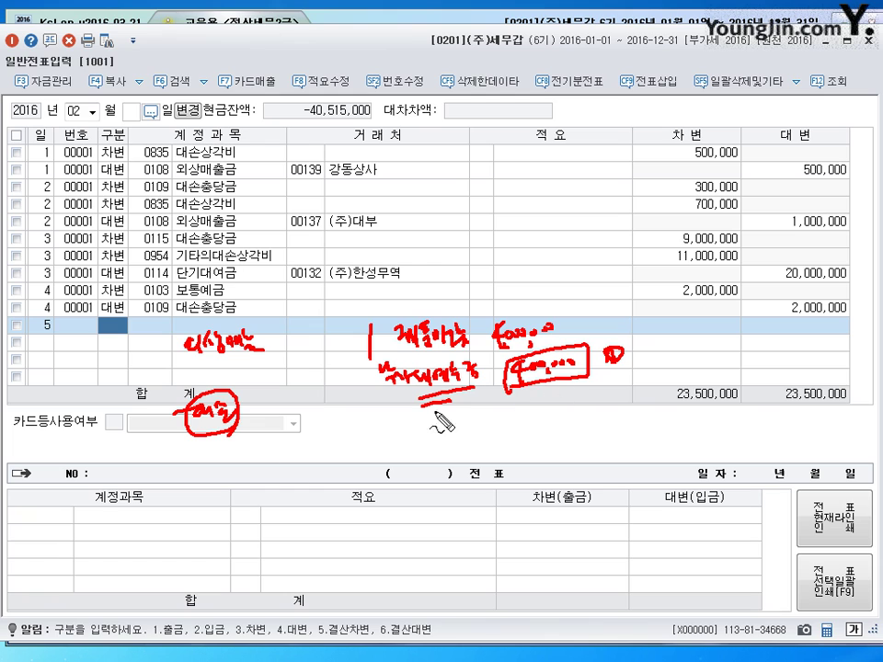
mouse_move(260, 410)
mouse_down()
mouse_move(285, 416)
mouse_move(296, 430)
mouse_move(302, 420)
mouse_move(368, 416)
mouse_move(366, 432)
mouse_up()
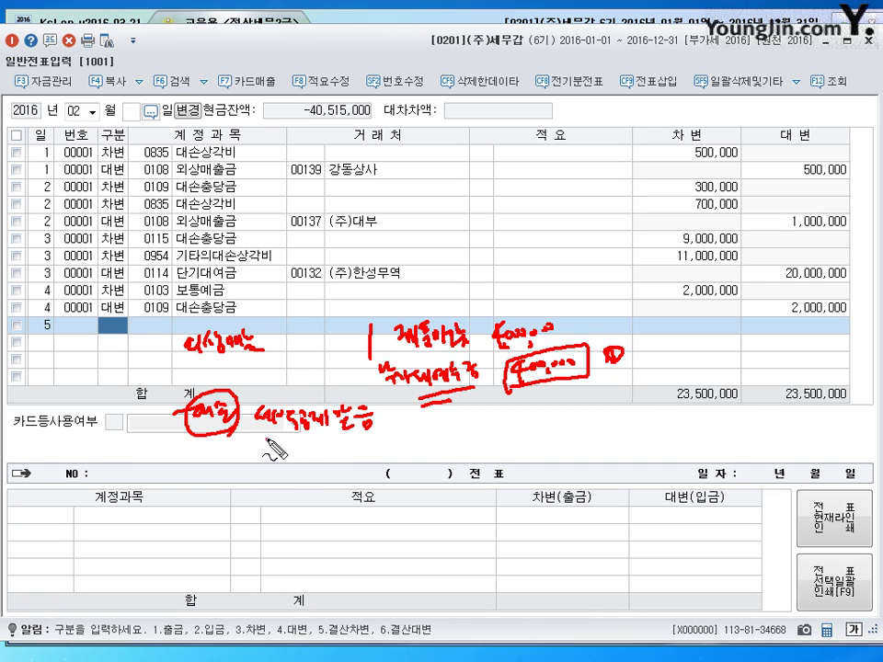
drag(274, 449, 386, 448)
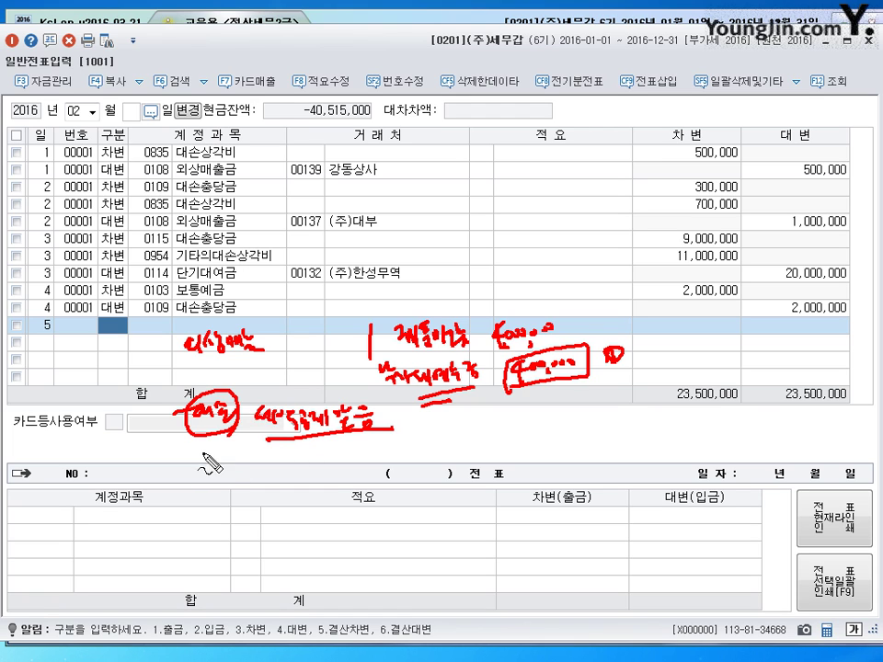
mouse_move(195, 451)
mouse_down()
mouse_move(217, 458)
mouse_move(217, 449)
mouse_move(226, 470)
mouse_up()
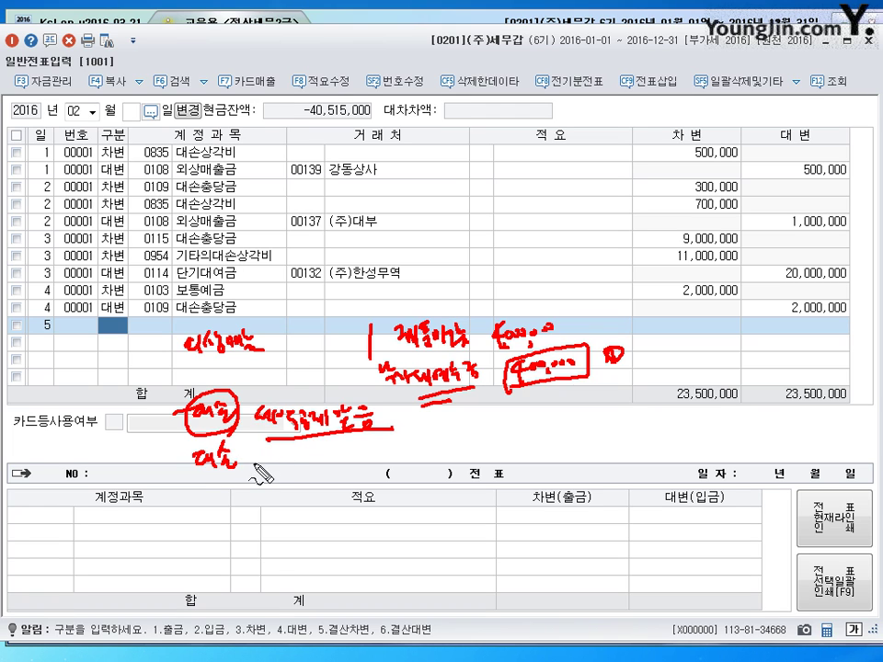
mouse_move(248, 453)
mouse_down()
mouse_move(273, 465)
mouse_move(310, 458)
mouse_move(316, 467)
mouse_up()
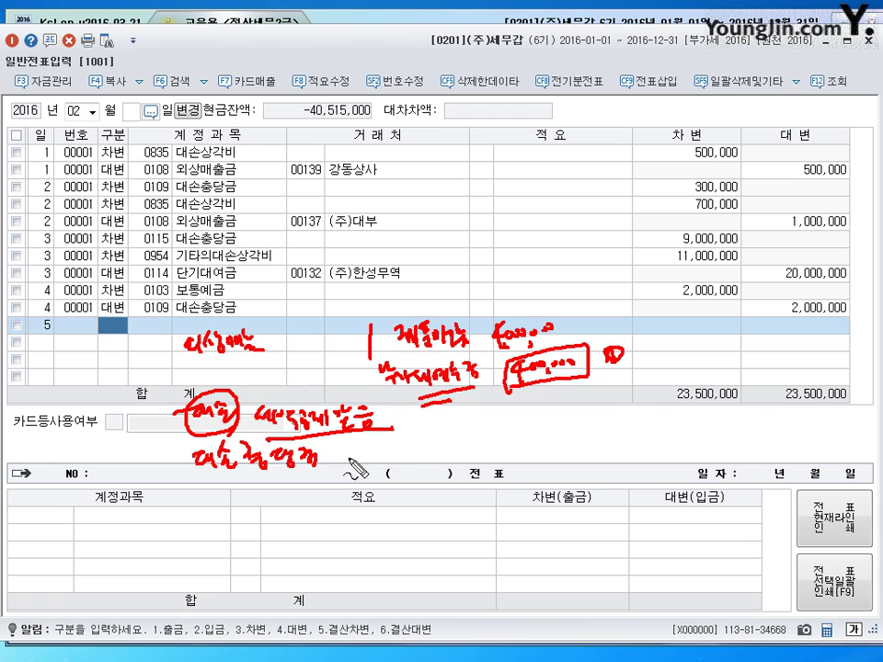
mouse_move(440, 445)
mouse_down()
mouse_move(443, 478)
mouse_move(482, 450)
mouse_move(519, 463)
mouse_move(563, 457)
mouse_move(552, 464)
mouse_up()
mouse_move(235, 329)
mouse_down()
mouse_move(281, 359)
mouse_move(286, 350)
mouse_up()
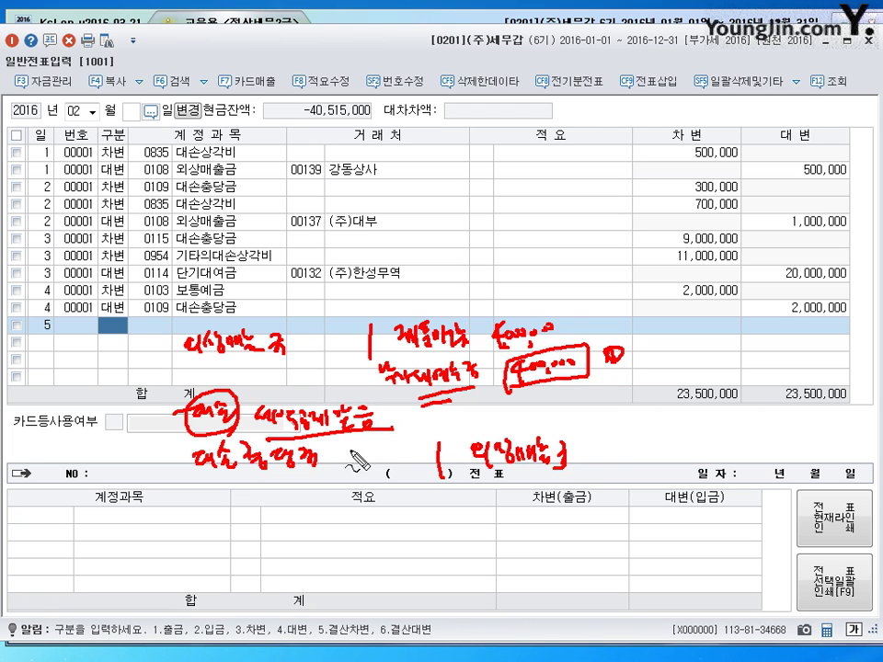
mouse_move(190, 477)
mouse_down()
mouse_move(222, 502)
mouse_move(266, 497)
mouse_up()
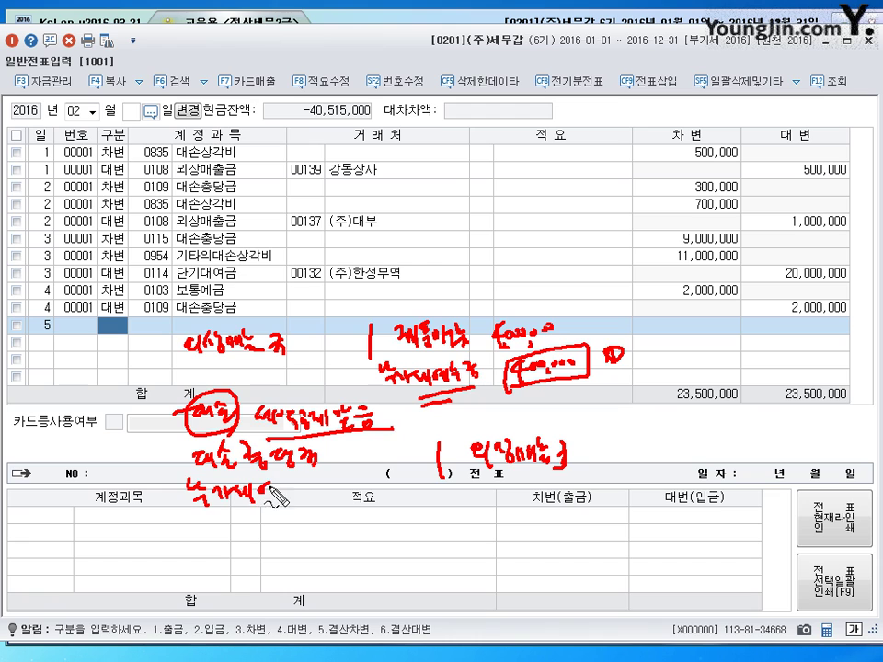
mouse_move(286, 503)
mouse_down()
mouse_move(292, 493)
mouse_move(315, 499)
mouse_move(198, 504)
mouse_move(385, 493)
mouse_move(421, 475)
mouse_move(385, 515)
mouse_up()
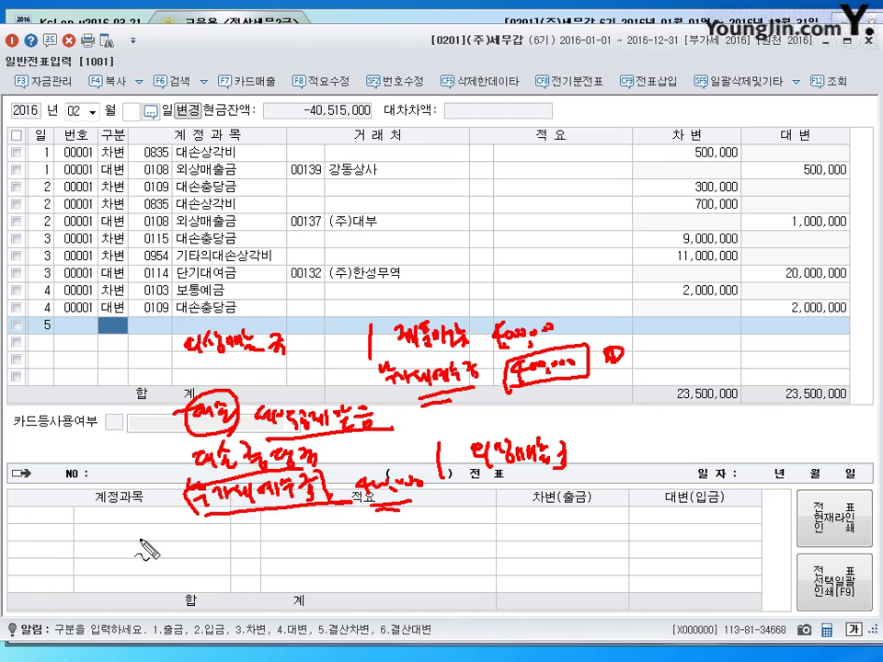
mouse_move(143, 543)
mouse_down()
mouse_move(164, 563)
mouse_move(204, 552)
mouse_up()
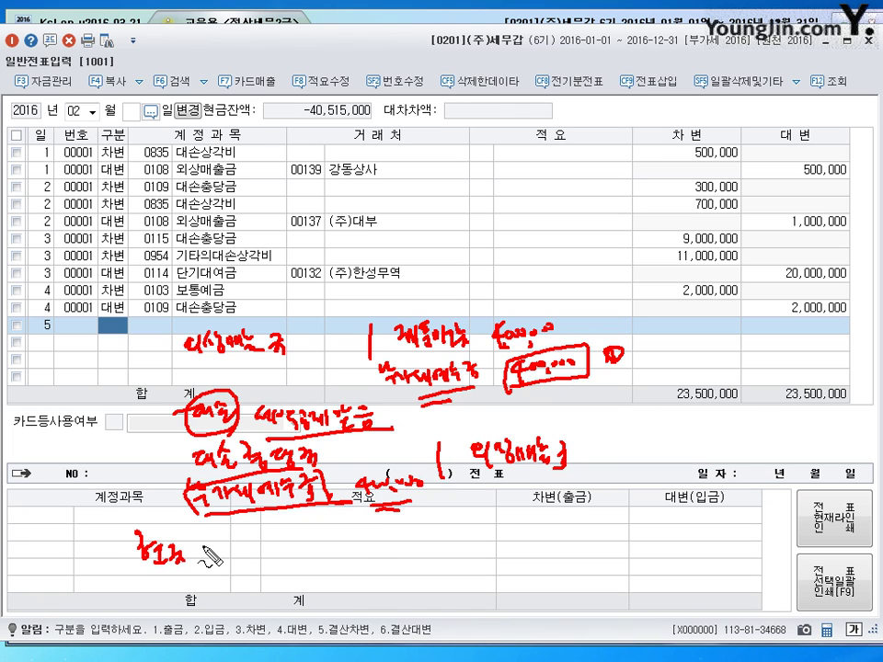
drag(339, 537, 341, 563)
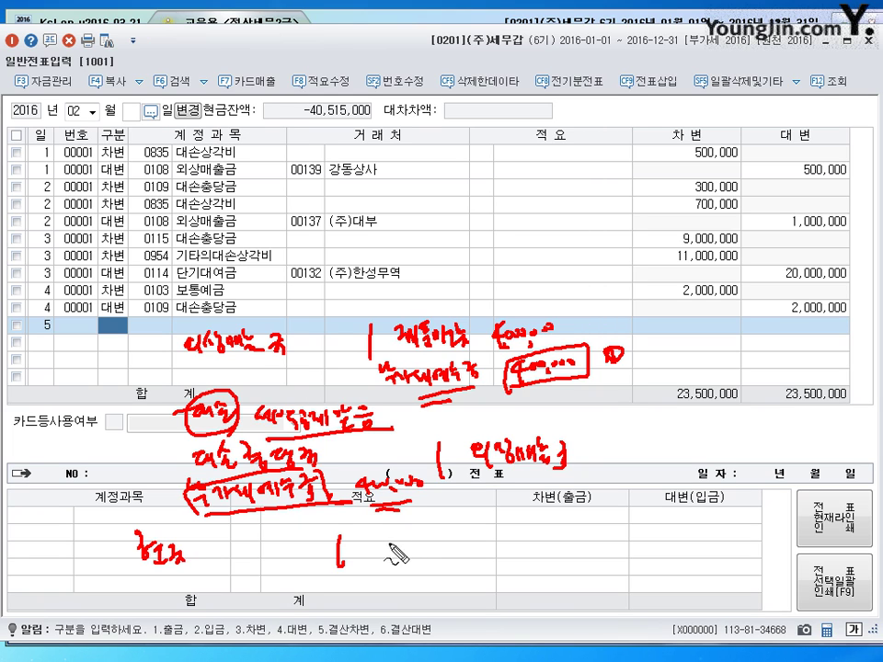
drag(373, 551, 499, 545)
drag(342, 559, 346, 563)
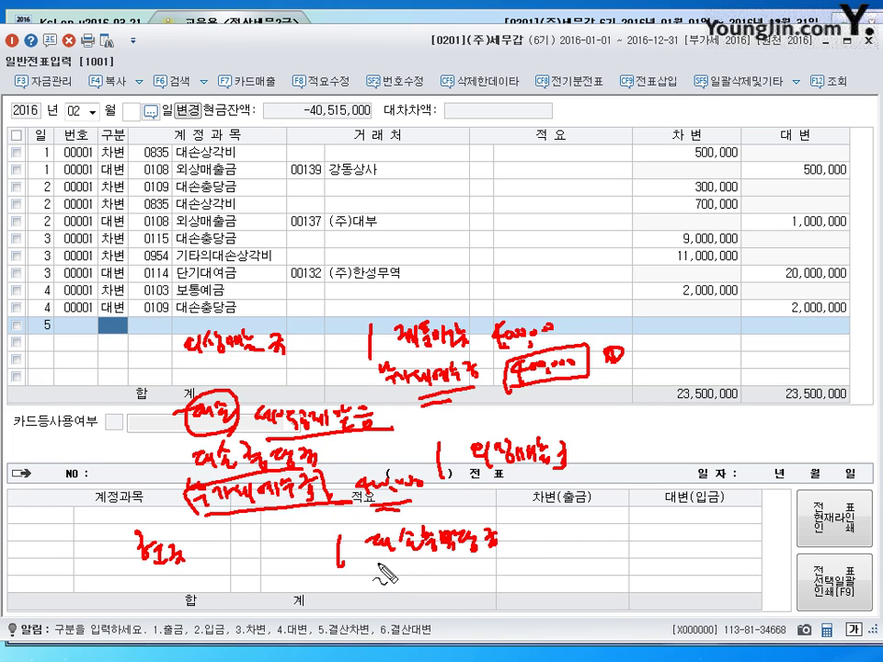
mouse_move(373, 558)
mouse_down()
mouse_move(387, 576)
mouse_move(410, 565)
mouse_move(438, 579)
mouse_move(494, 568)
mouse_up()
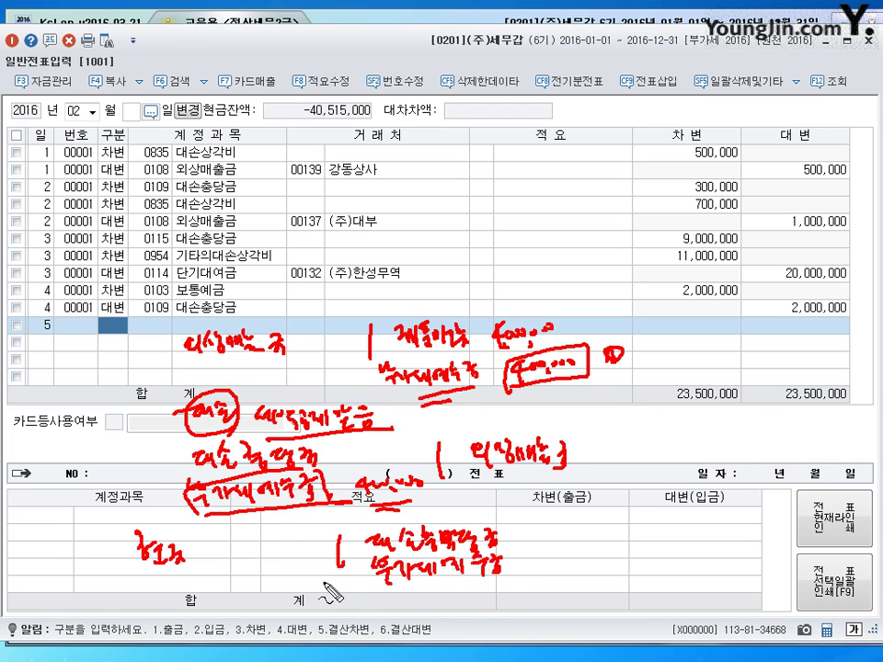
mouse_move(236, 544)
mouse_down()
mouse_move(227, 565)
mouse_move(259, 552)
mouse_up()
mouse_move(246, 540)
mouse_down()
mouse_move(254, 567)
mouse_move(303, 552)
mouse_move(254, 580)
mouse_move(327, 552)
mouse_up()
mouse_move(537, 526)
mouse_down()
mouse_move(542, 545)
mouse_move(548, 535)
mouse_move(614, 531)
mouse_move(637, 520)
mouse_up()
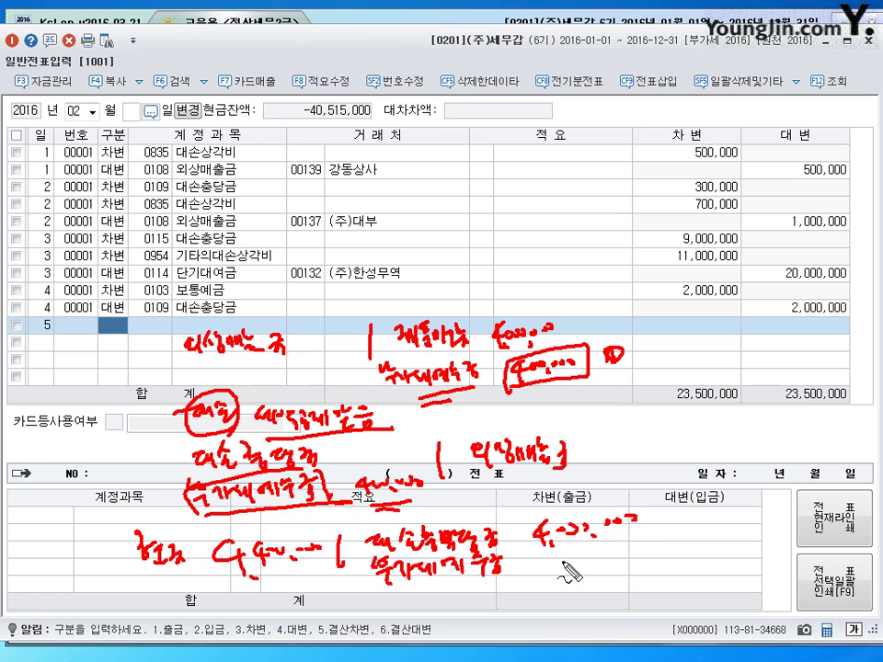
mouse_move(555, 557)
mouse_down()
mouse_move(582, 574)
mouse_move(614, 571)
mouse_move(690, 538)
mouse_up()
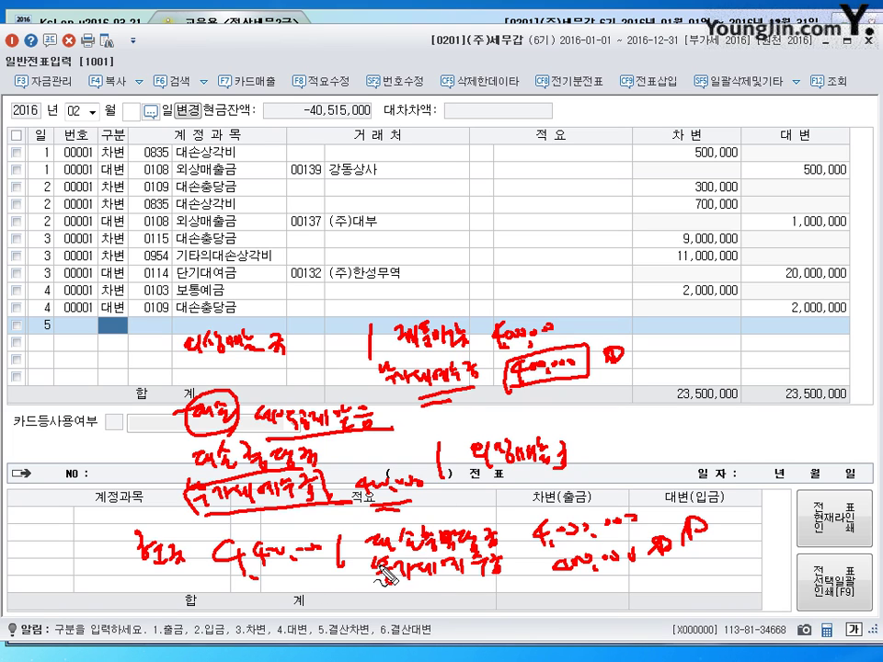
key(Escape)
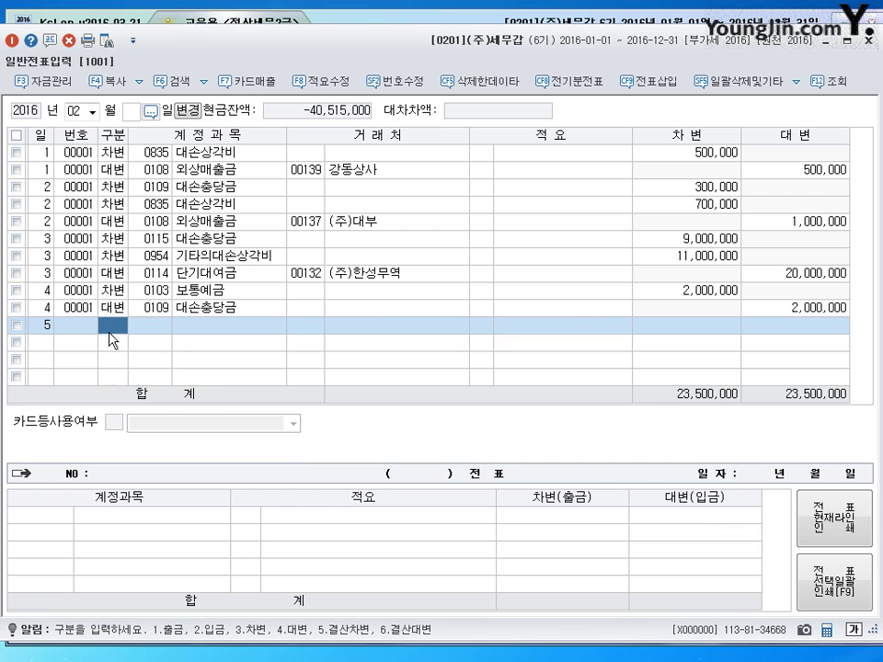
Step: Make the day 5 line a debit to account 0101 현금 with an amount of 4,400,000
text(3101)
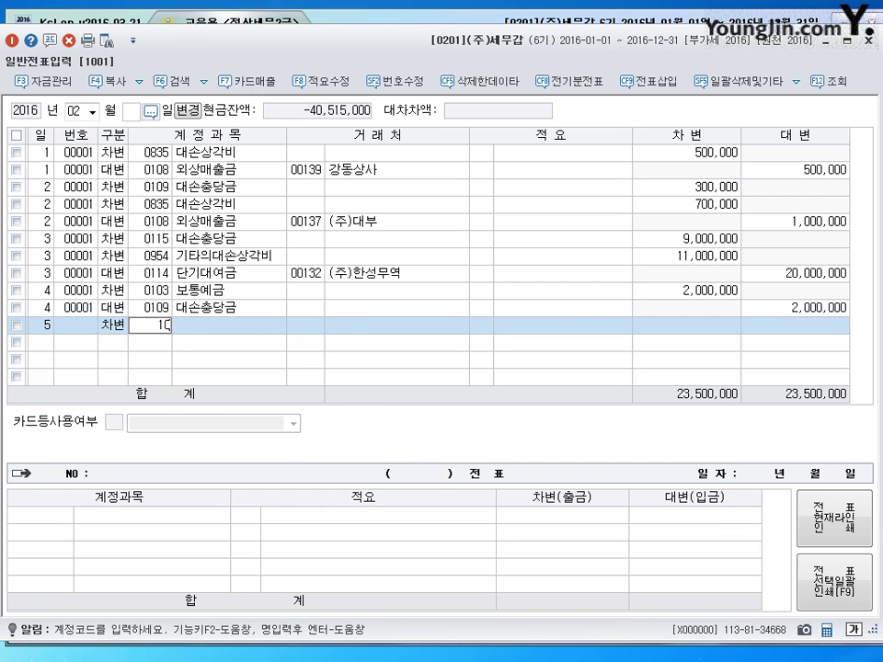
key(Return)
key(Return)
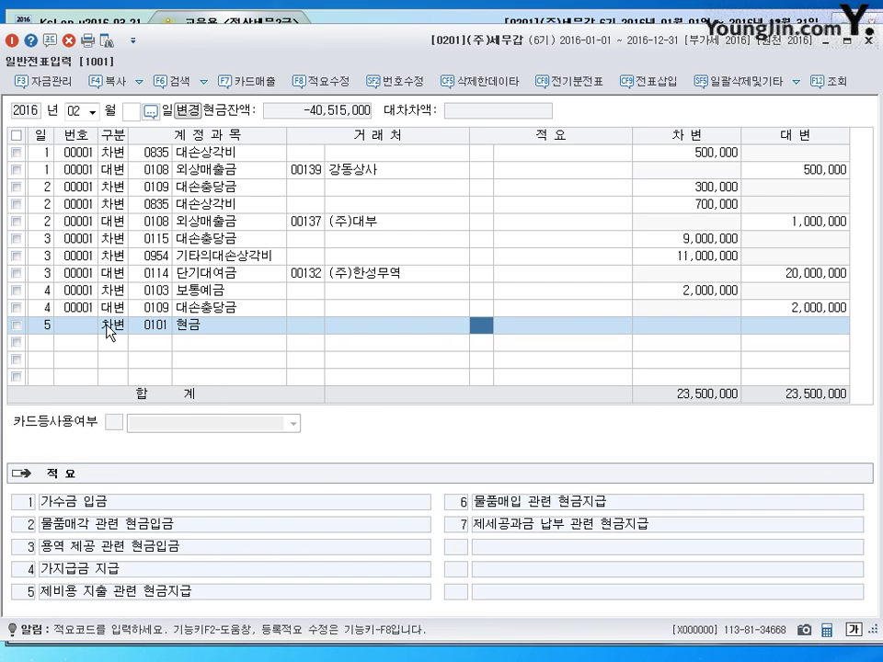
key(Return)
text(4,400)
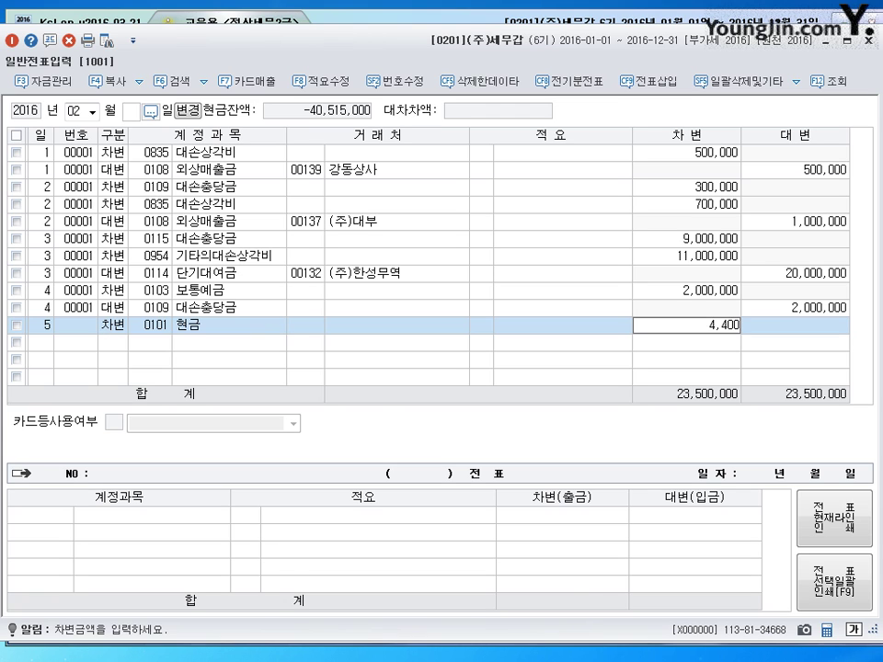
text(,000)
key(Return)
Step: Add a day 5 credit line to account 0109 대손충당금 for 4,000,000, leaving the vendor blank
key(Return)
text(4)
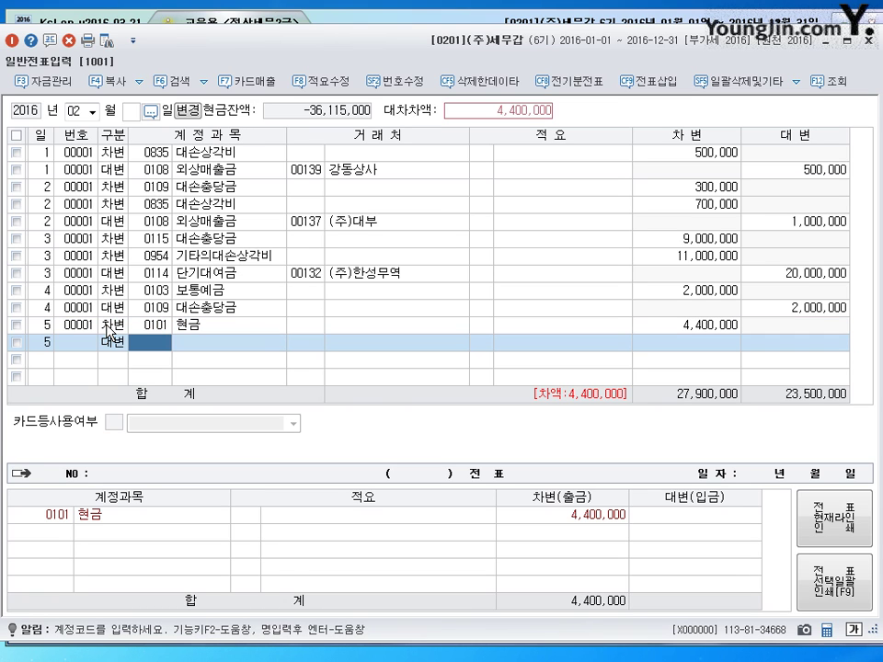
text(109)
key(Return)
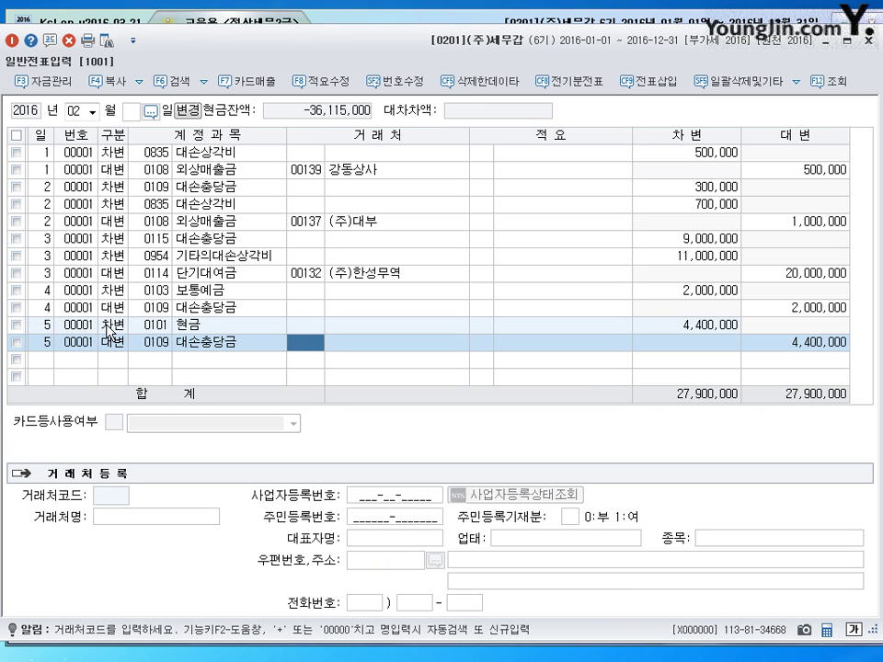
key(Return)
key(Return)
key(Return)
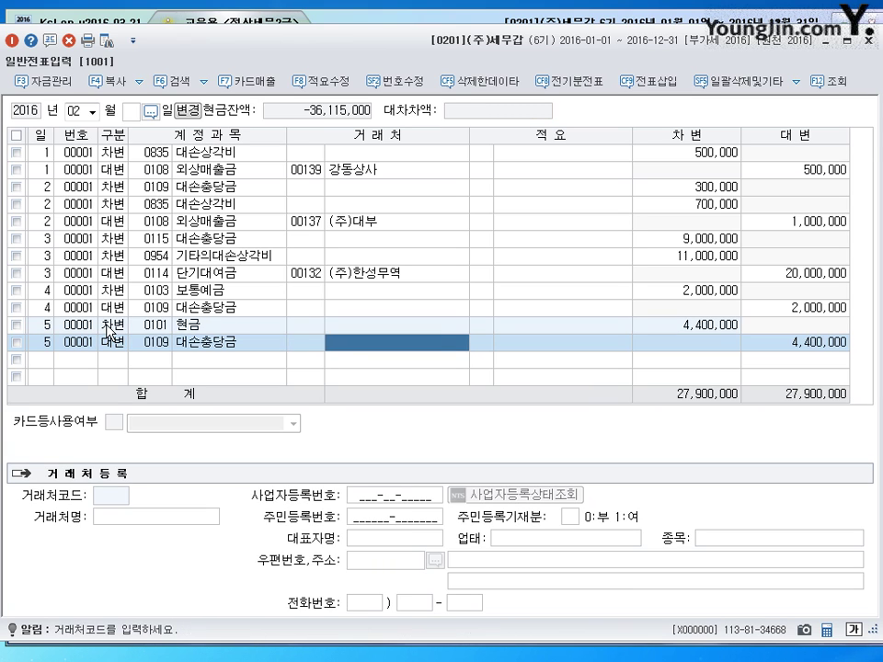
text(4,000,000)
key(Return)
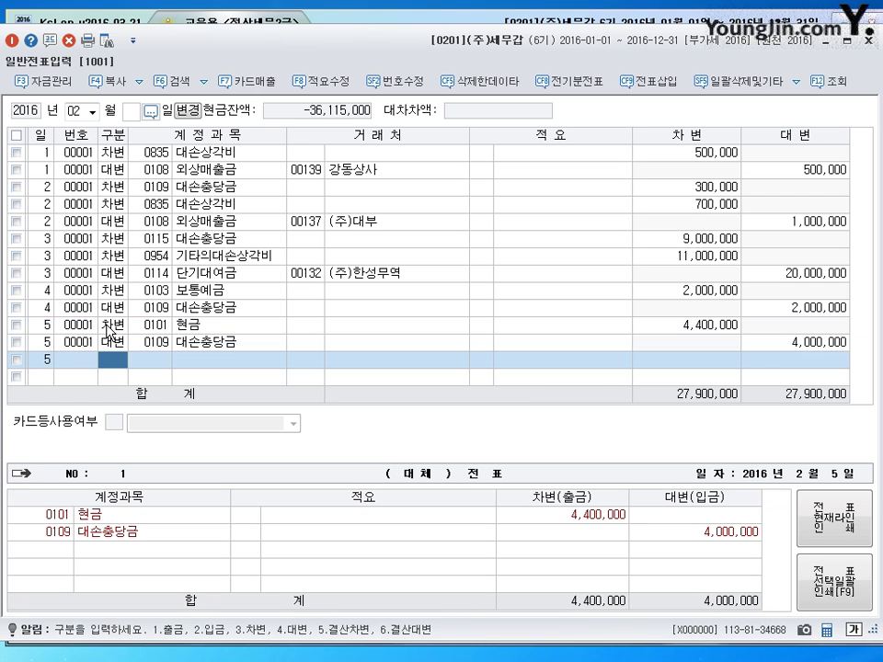
Step: Add a day 5 credit line to account 0255 부가세예수금 for the remaining 400,000
text(4255)
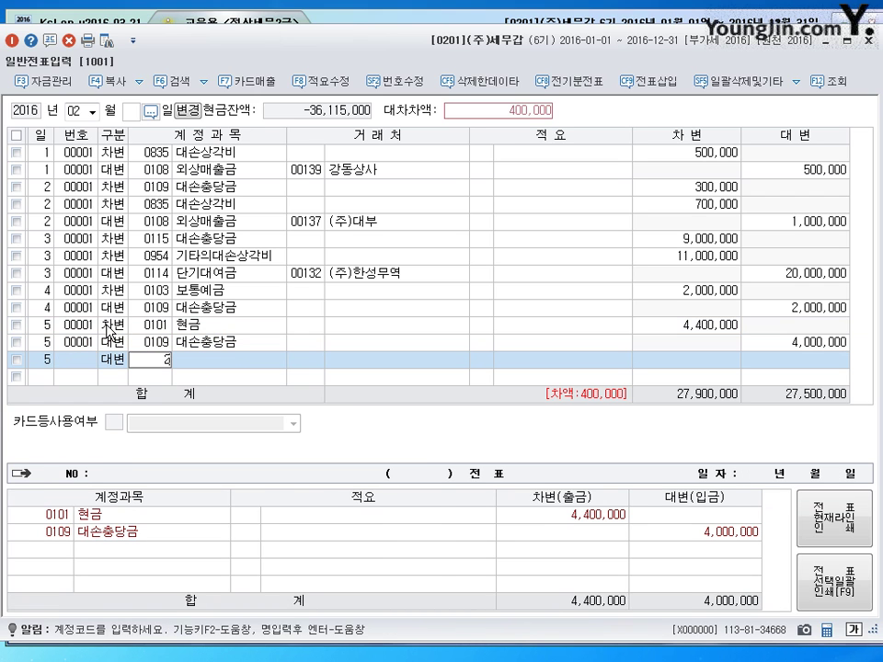
key(Return)
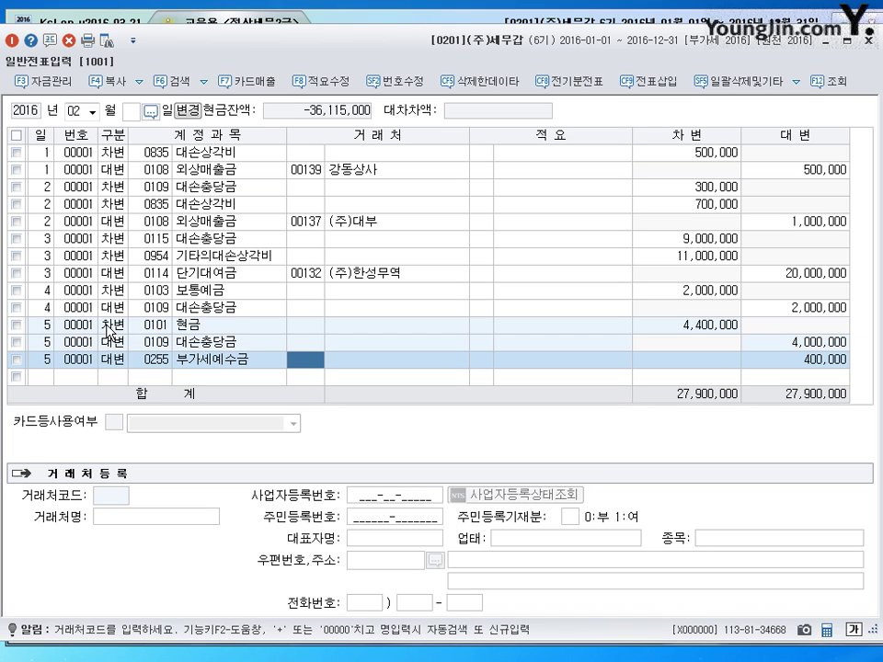
key(Return)
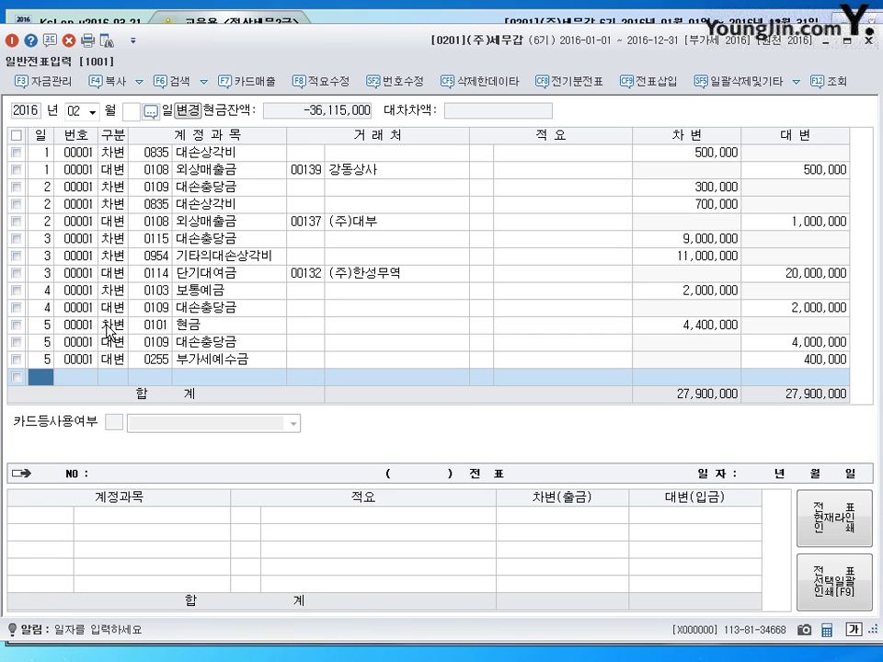
Step: Switch the voucher entry date to December 31
key(Escape)
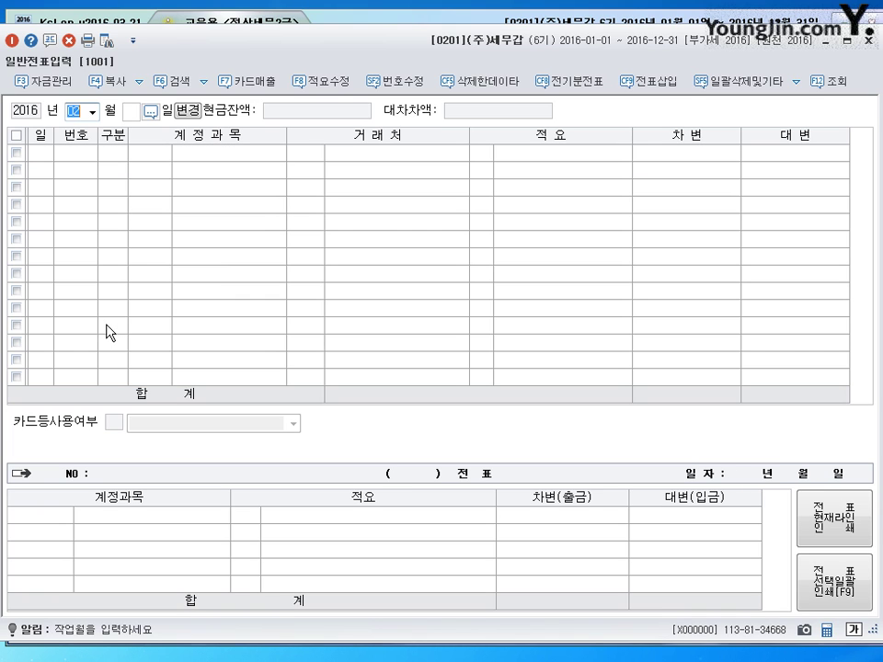
text(12)
key(Return)
text(31)
key(Return)
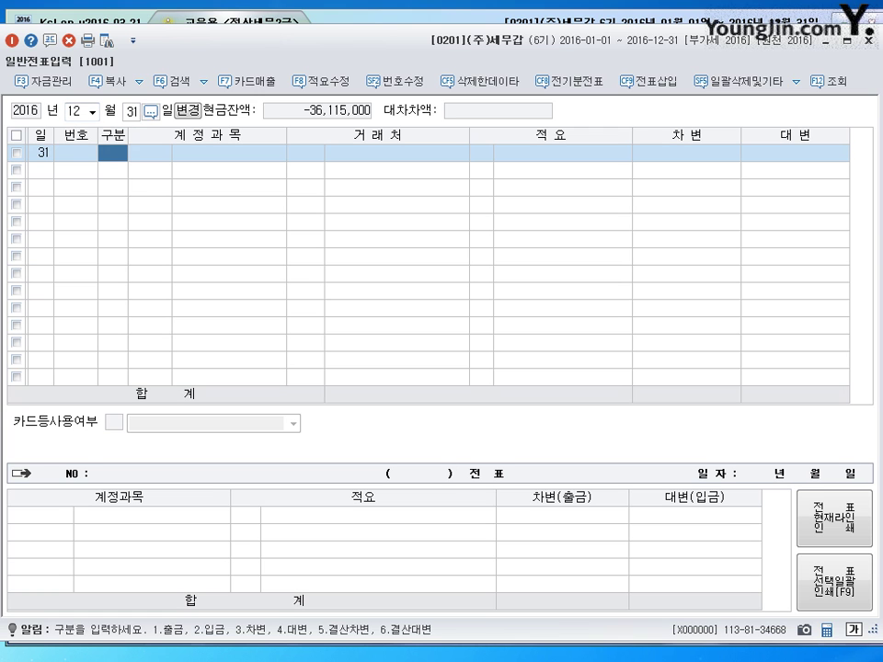
drag(243, 47, 252, 49)
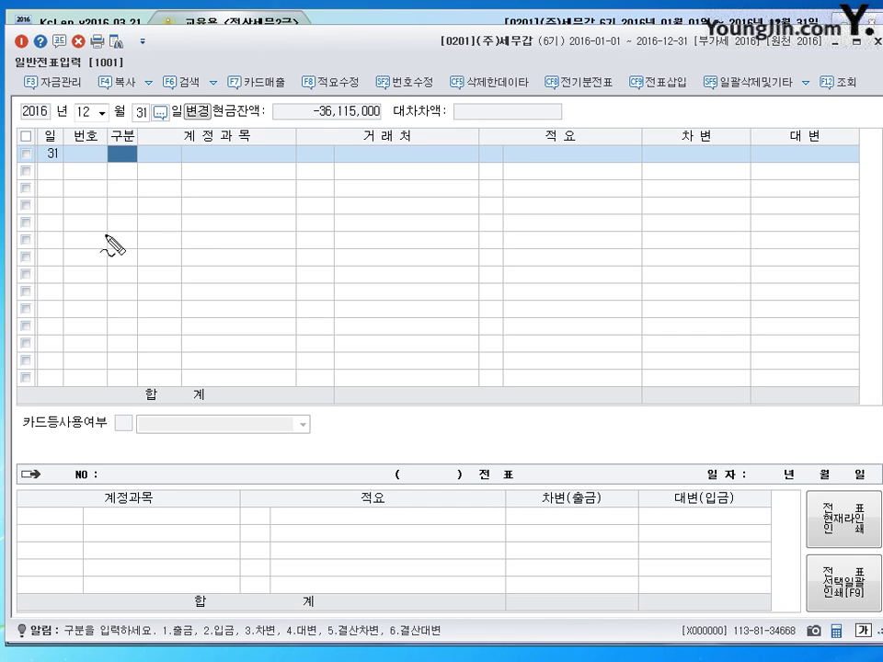
mouse_move(102, 230)
mouse_down()
mouse_move(166, 246)
mouse_move(206, 238)
mouse_move(270, 248)
mouse_move(337, 235)
mouse_move(579, 245)
mouse_move(572, 271)
mouse_up()
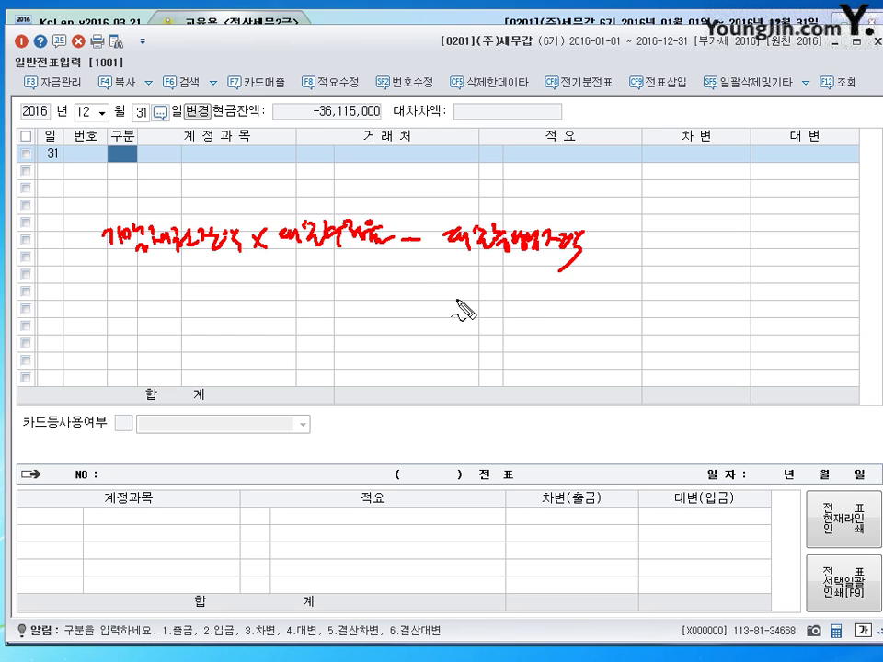
mouse_move(168, 276)
mouse_down()
mouse_move(173, 287)
mouse_move(205, 295)
mouse_move(297, 292)
mouse_move(308, 310)
mouse_move(360, 297)
mouse_up()
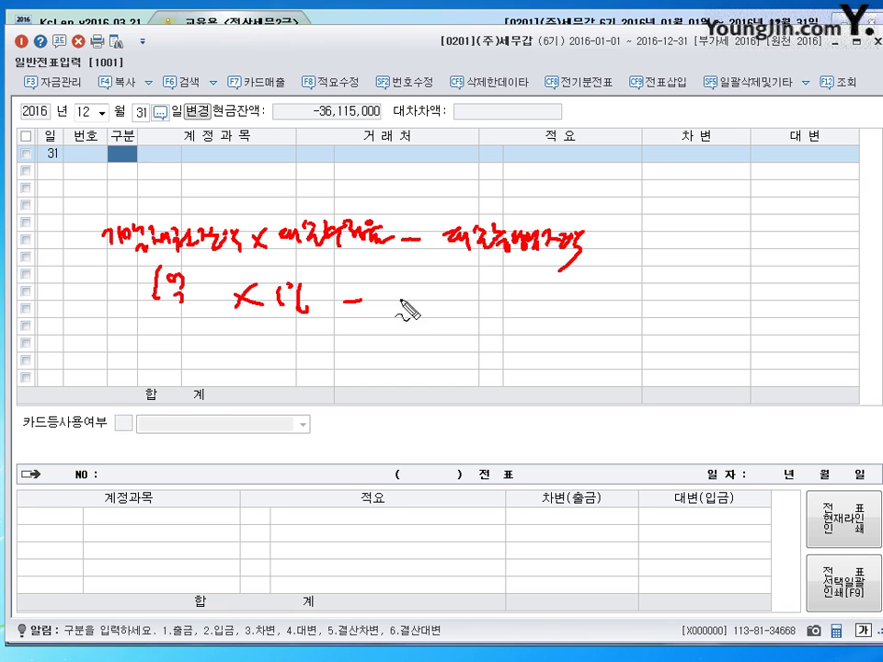
mouse_move(398, 292)
mouse_down()
mouse_move(408, 311)
mouse_move(441, 309)
mouse_move(464, 294)
mouse_move(524, 301)
mouse_up()
mouse_move(531, 292)
mouse_down()
mouse_move(545, 304)
mouse_move(614, 278)
mouse_up()
drag(567, 315, 563, 333)
mouse_move(572, 317)
mouse_down()
mouse_move(585, 331)
mouse_move(603, 324)
mouse_move(593, 321)
mouse_move(618, 318)
mouse_move(648, 326)
mouse_up()
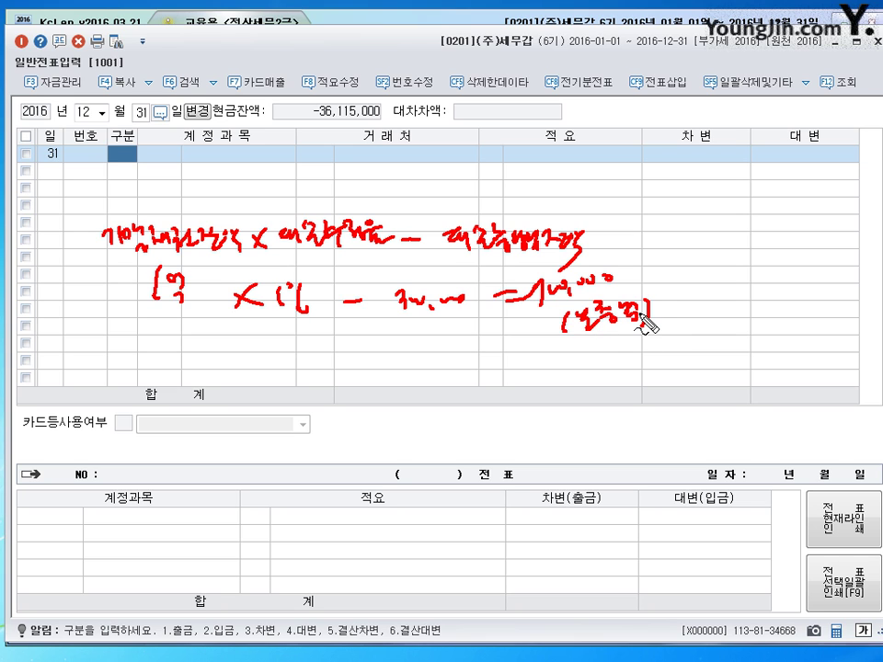
key(Escape)
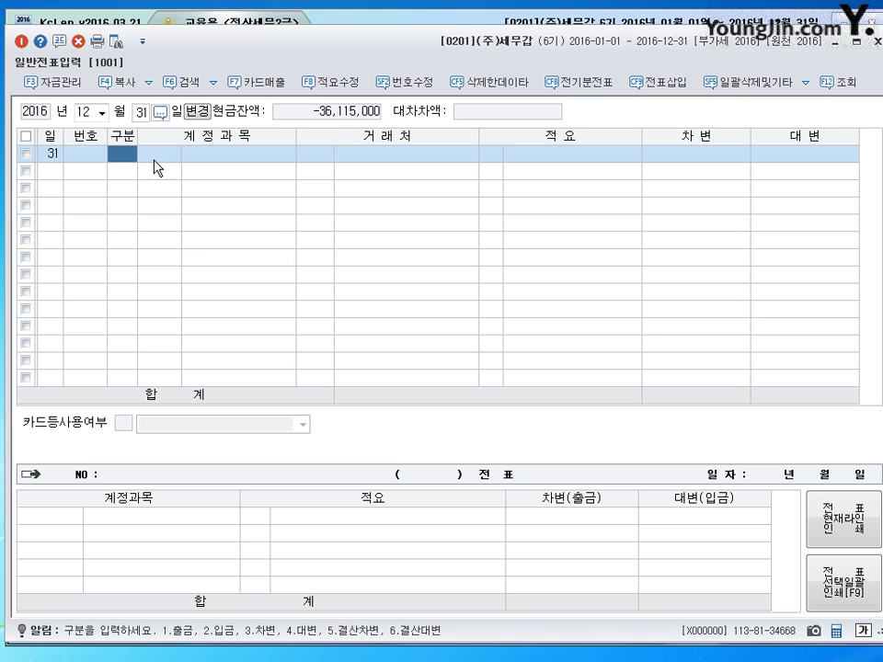
Step: Record the December 31 entry debiting 0835 대손상각비 and crediting 0109 대손충당금 for 700,000, without vendors
text(3)
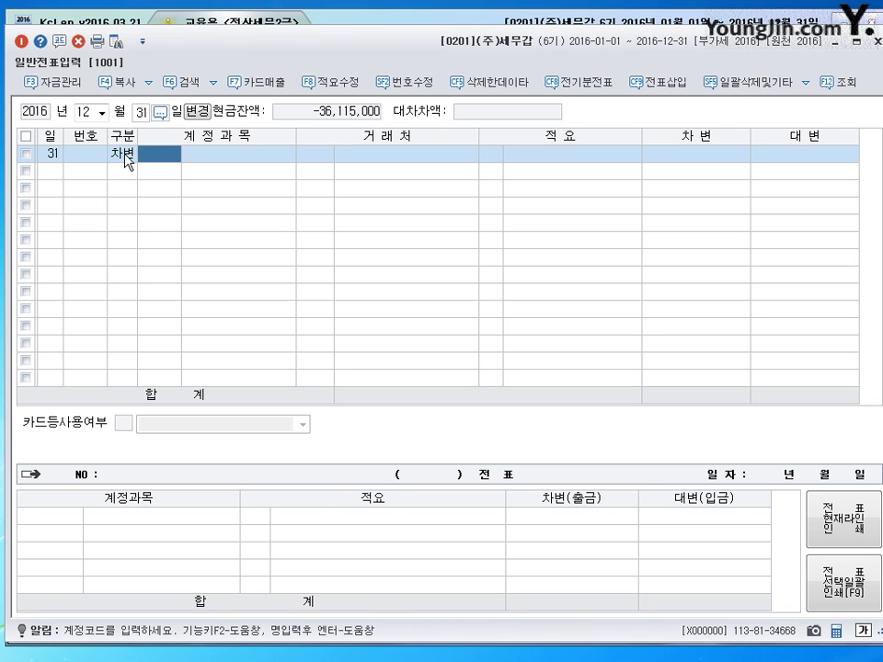
text(835)
key(Return)
key(Return)
key(Return)
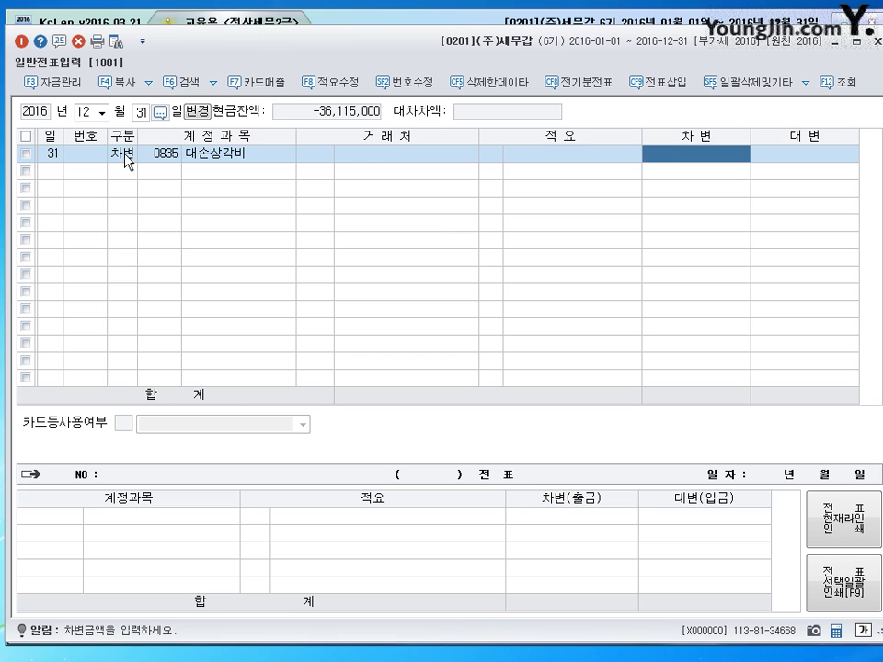
text(700,000)
key(Return)
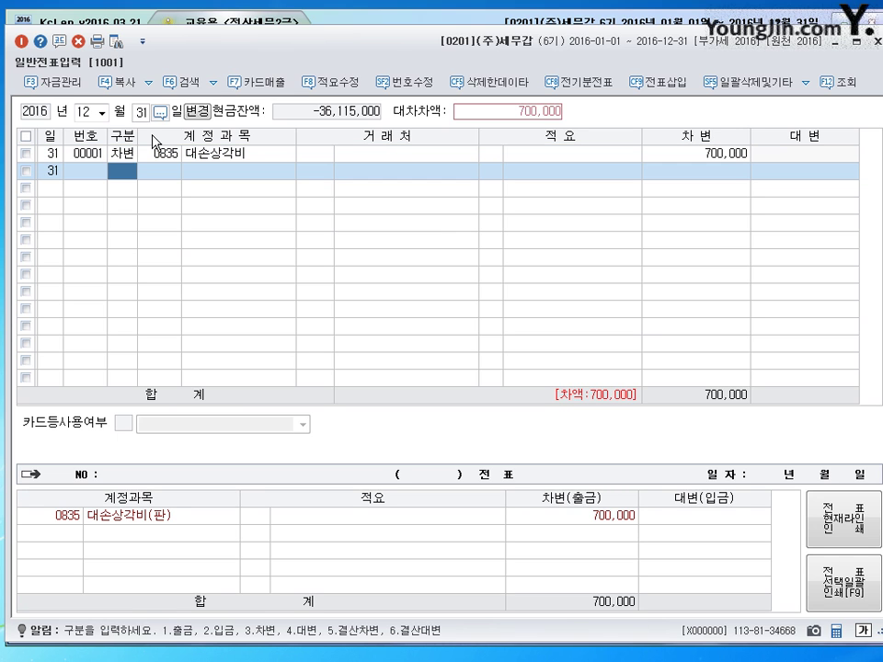
text(4109)
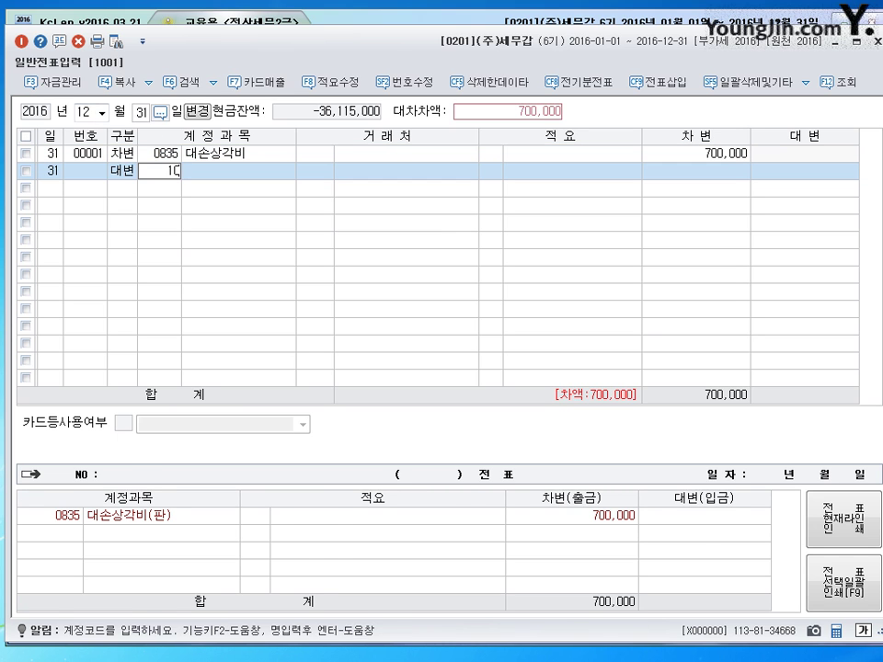
key(Return)
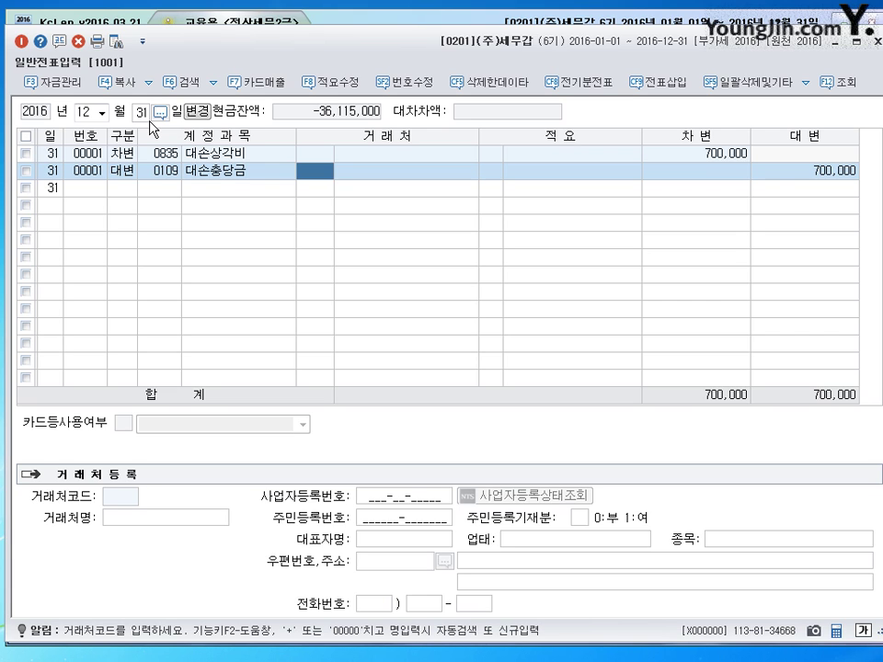
Step: Open the 결산자료입력 screen to look at its 대손상각 function, and close it again
key(Escape)
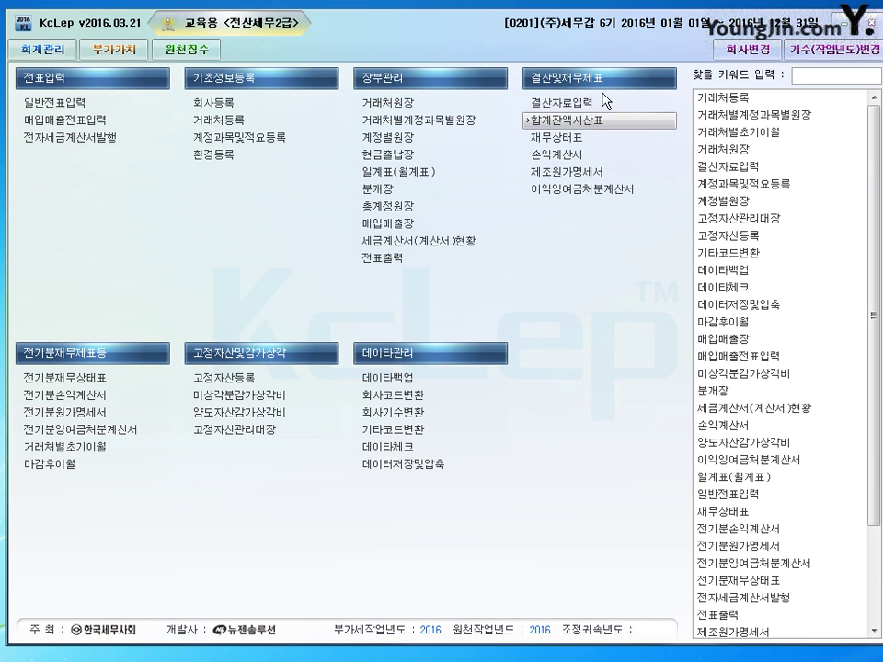
click(560, 106)
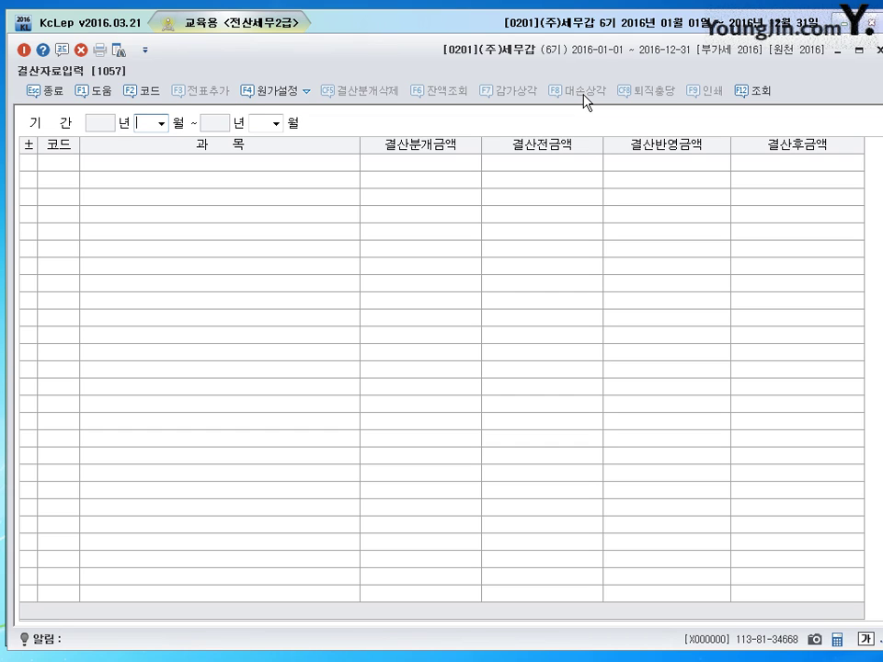
click(879, 50)
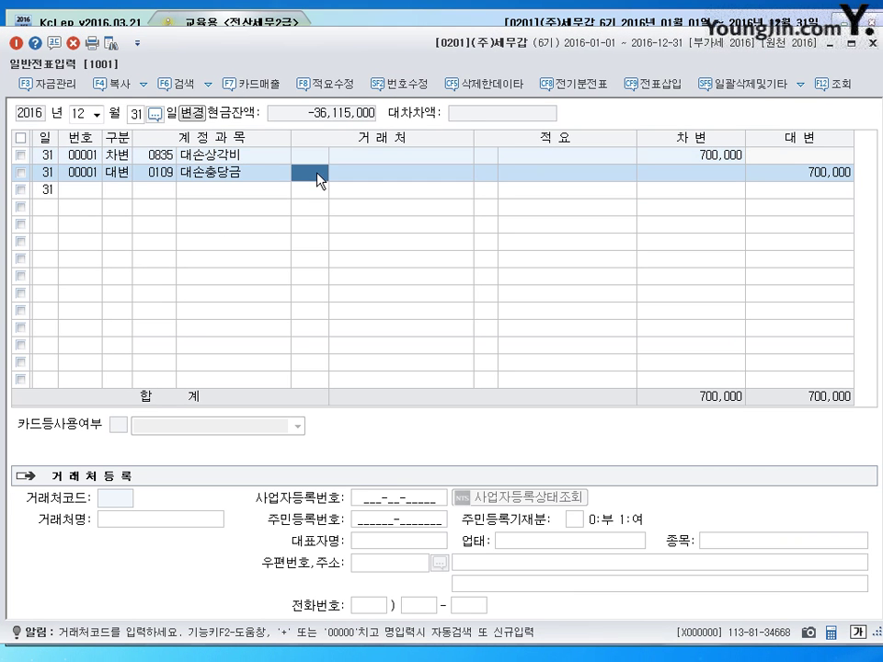
click(273, 192)
click(309, 156)
click(309, 173)
click(271, 192)
click(309, 162)
click(300, 173)
click(256, 191)
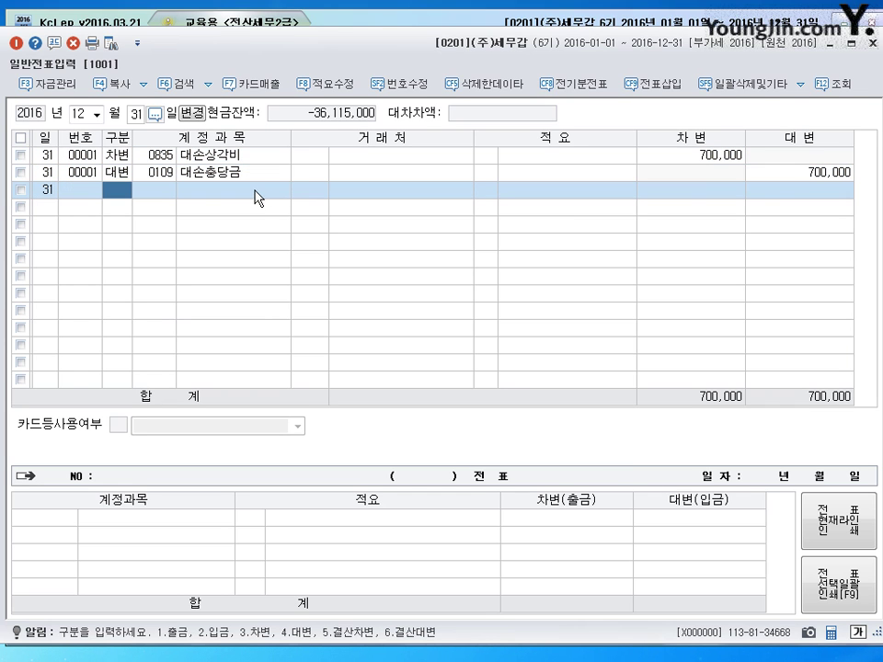
click(305, 173)
click(253, 193)
mouse_move(114, 268)
mouse_down()
mouse_move(116, 296)
mouse_move(143, 297)
mouse_up()
mouse_move(168, 268)
mouse_down()
mouse_move(161, 285)
mouse_move(219, 274)
mouse_move(218, 295)
mouse_move(244, 286)
mouse_move(345, 294)
mouse_up()
click(297, 293)
click(351, 295)
drag(402, 292, 536, 288)
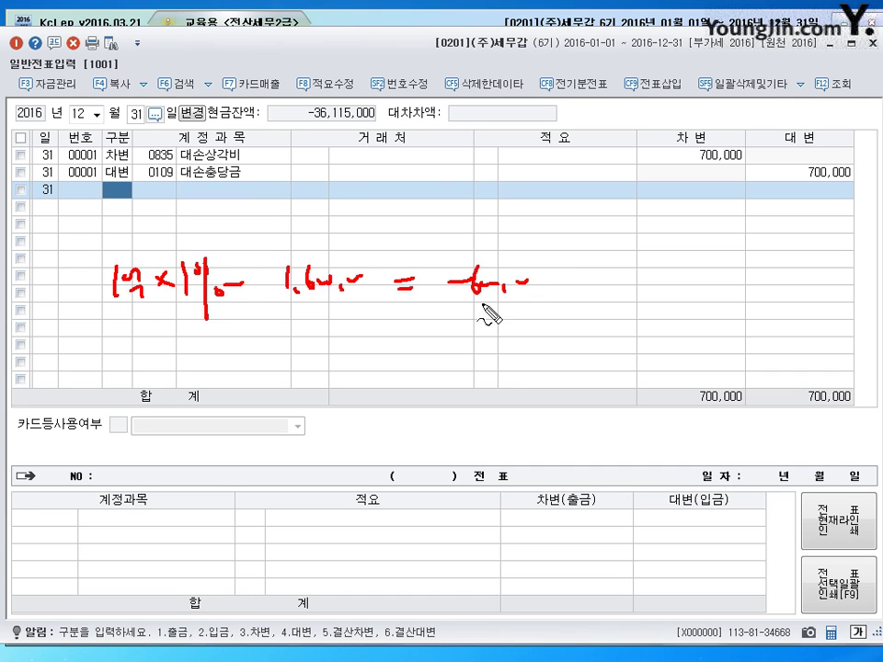
mouse_move(442, 316)
mouse_down()
mouse_move(472, 312)
mouse_move(439, 276)
mouse_move(444, 309)
mouse_move(469, 351)
mouse_move(505, 353)
mouse_up()
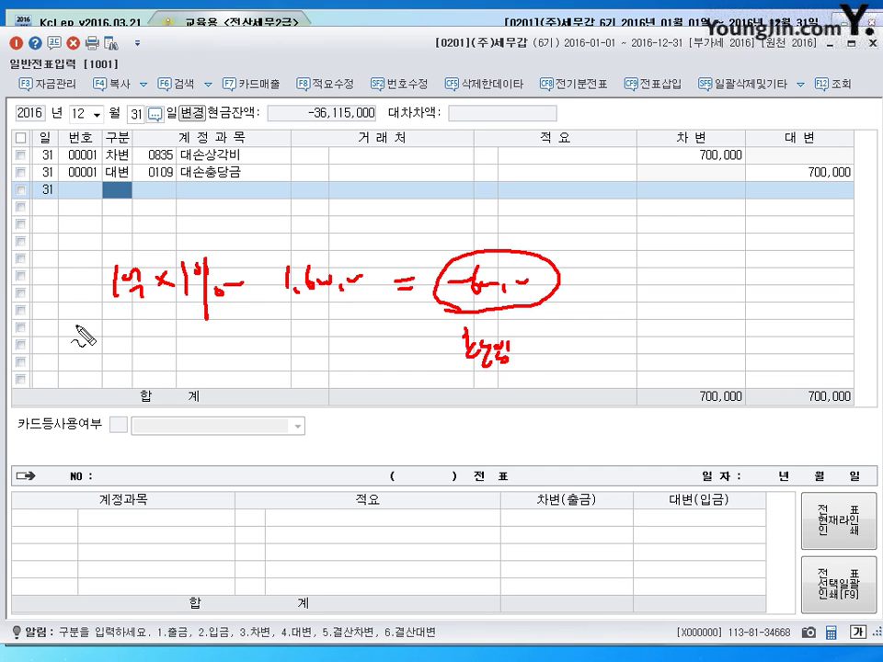
drag(76, 325, 197, 313)
mouse_move(101, 352)
mouse_down()
mouse_move(103, 364)
mouse_move(189, 354)
mouse_up()
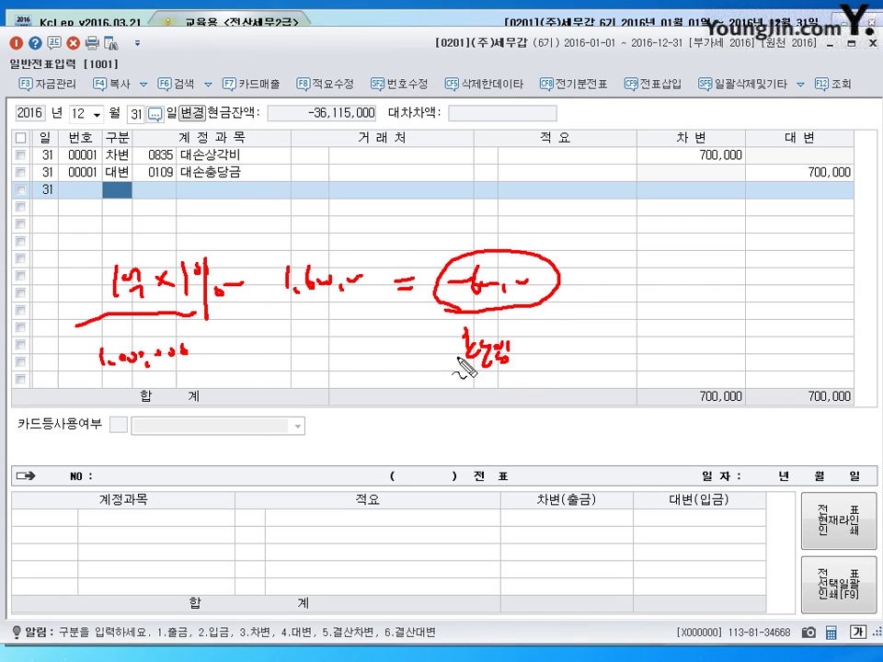
mouse_move(429, 363)
mouse_down()
mouse_move(449, 350)
mouse_move(410, 373)
mouse_up()
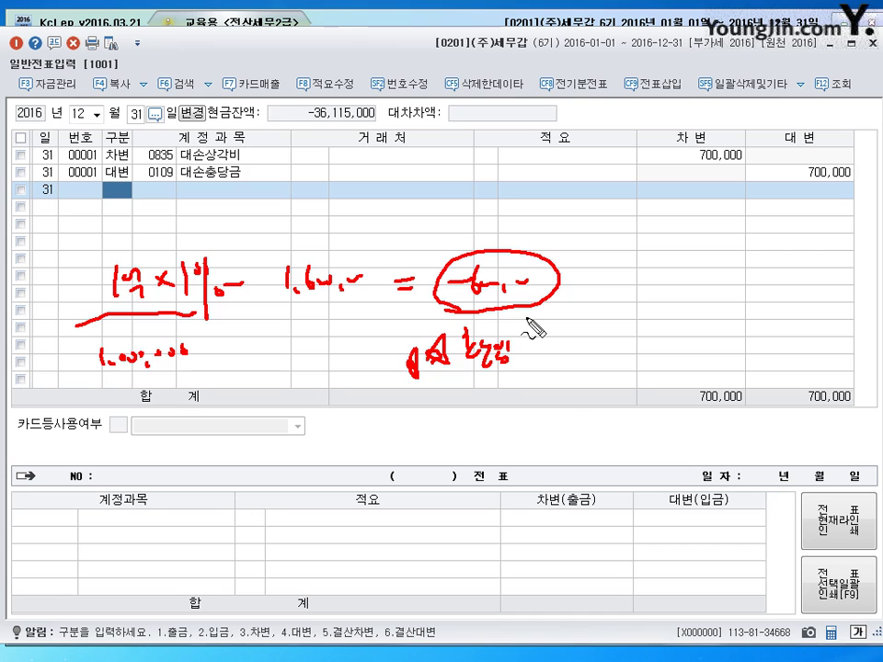
key(Escape)
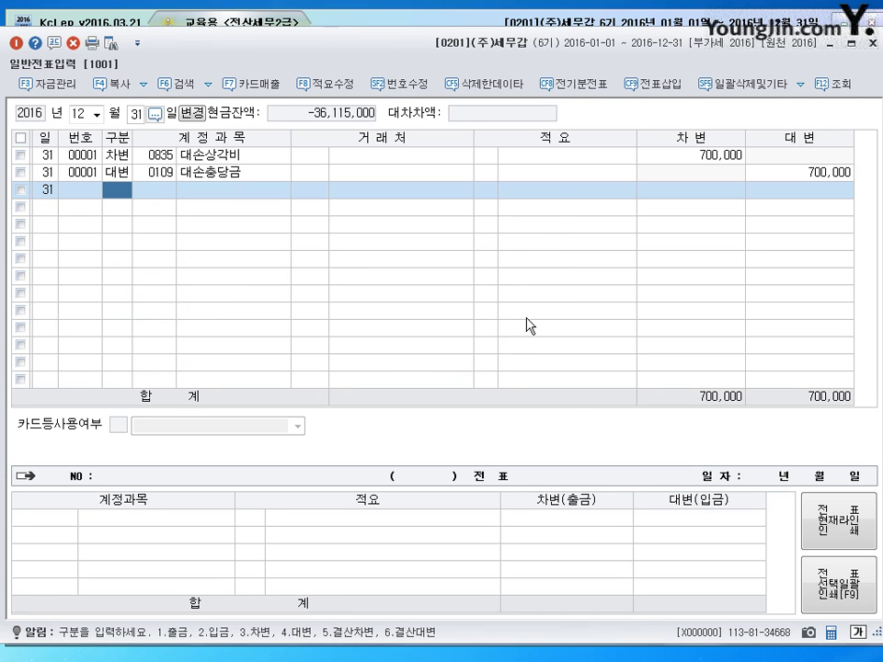
Step: Add a December 31 debit line to account 0111 대손충당금 for 600,000, leaving vendor and description blank
key(3)
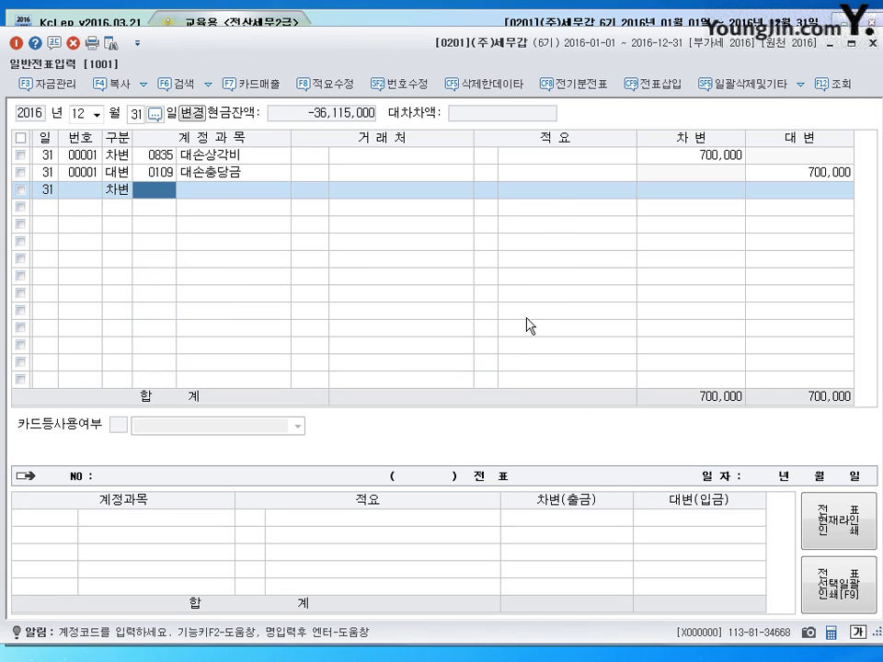
text(0111)
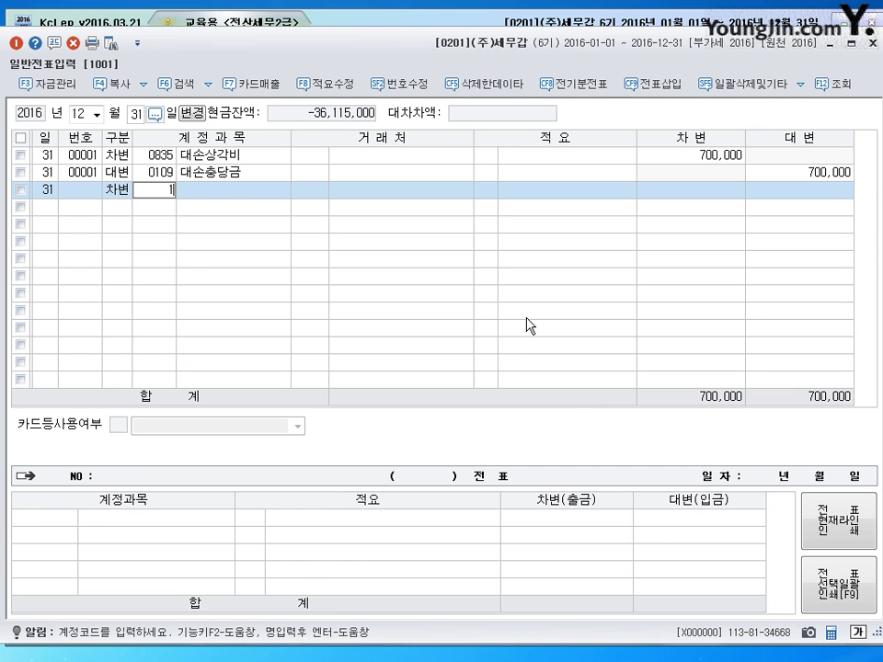
key(Return)
key(Return)
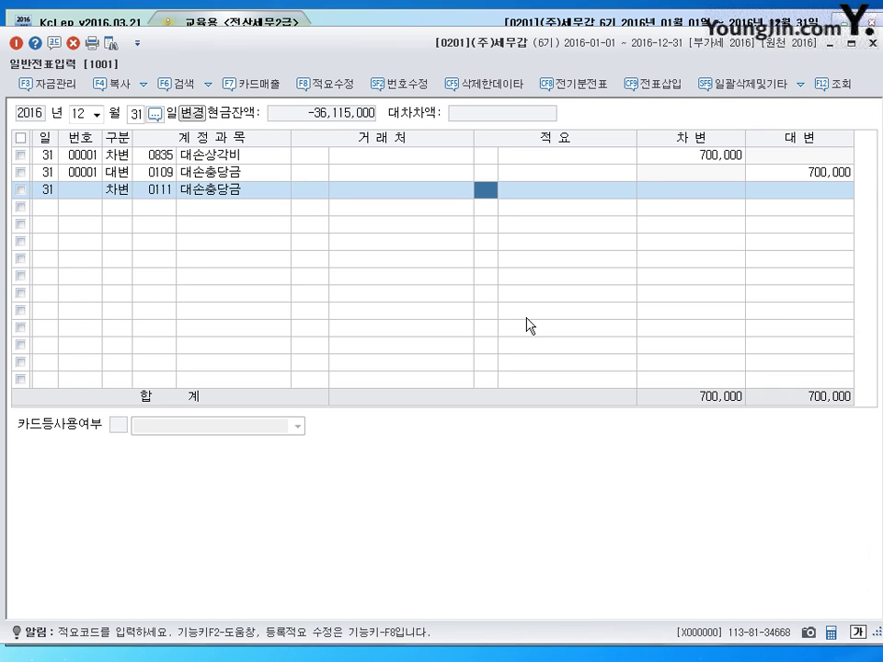
key(Return)
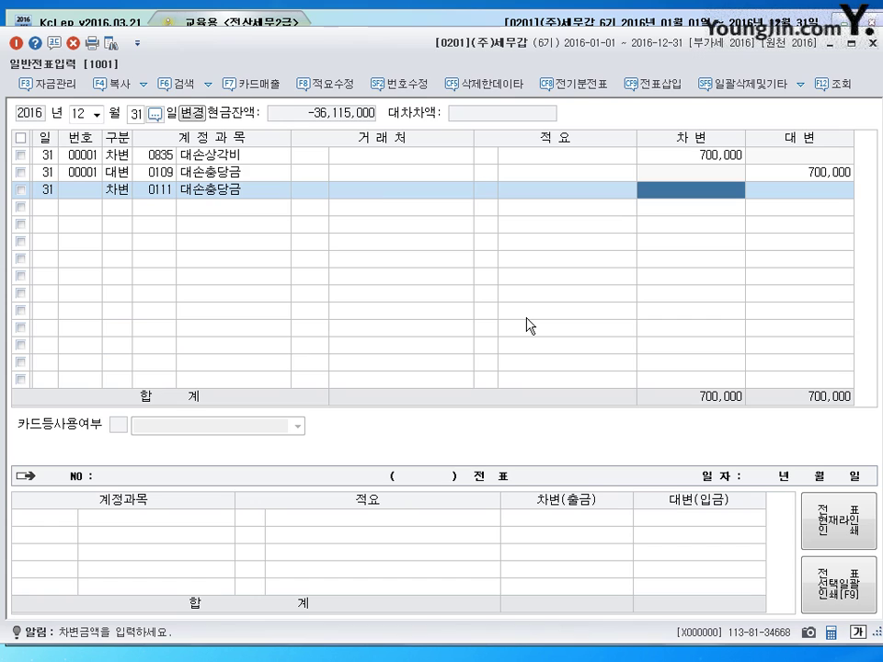
text(6000000)
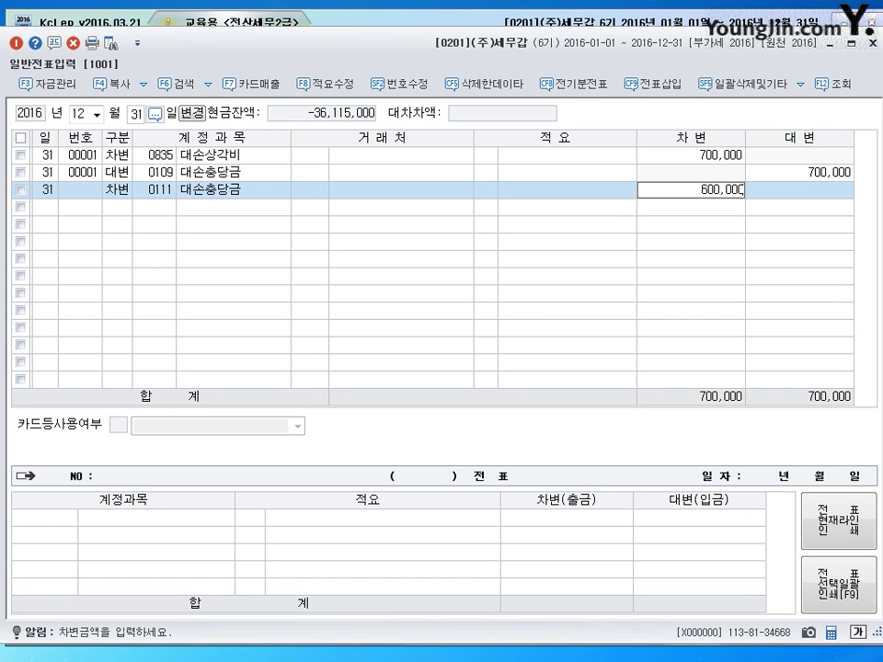
key(Return)
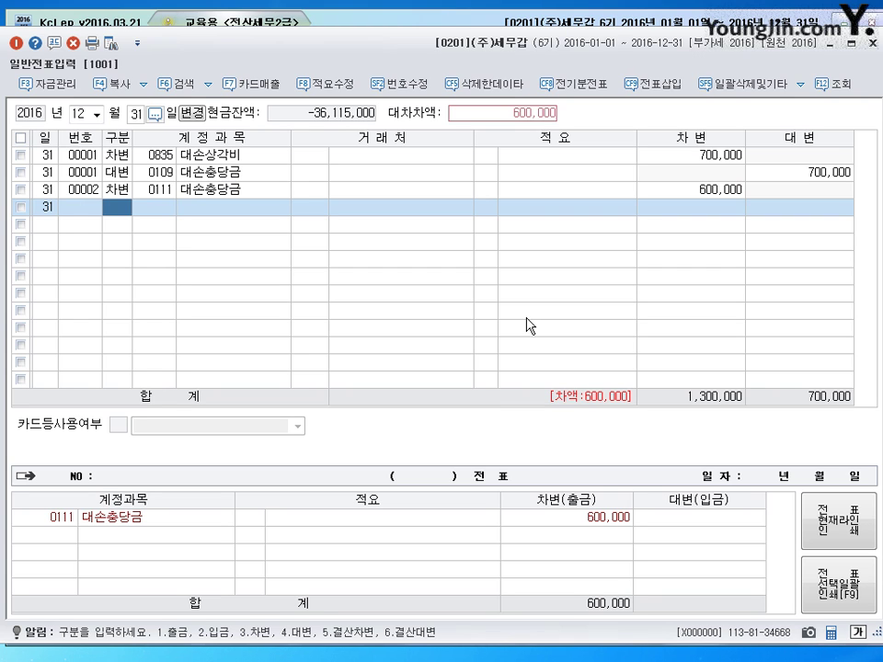
Step: Start a December 31 credit line below the 0111 대손충당금 debit and search the account codes for 대손충당금환입
text(4)
key(Return)
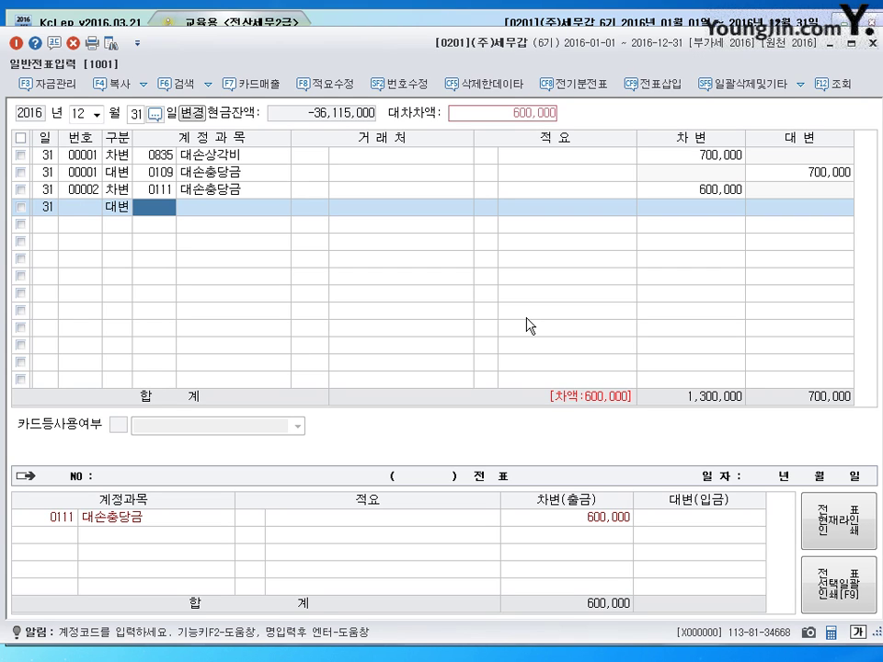
text(ㄷ손)
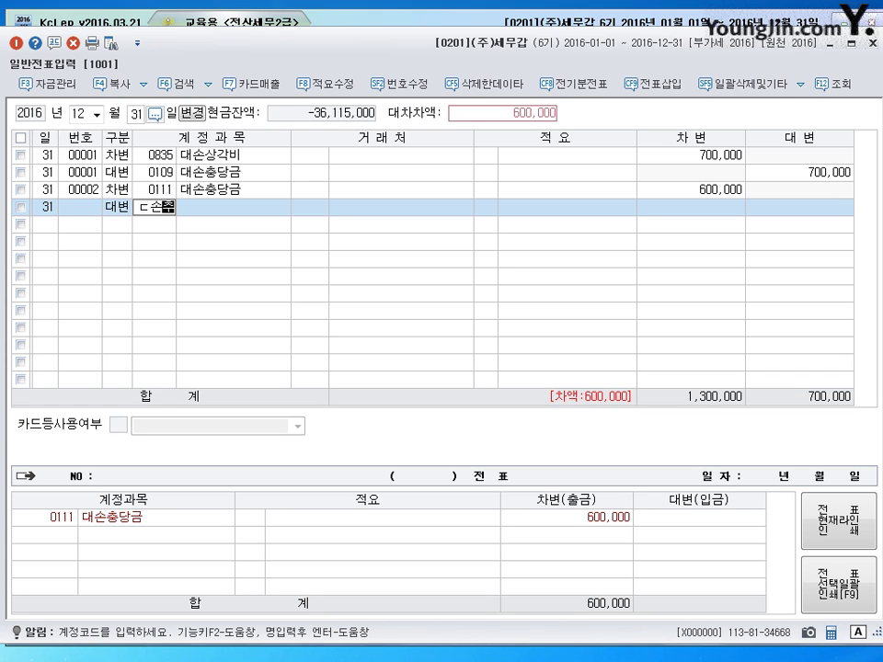
key(BackSpace)
key(BackSpace)
key(BackSpace)
text(대손충)
key(Return)
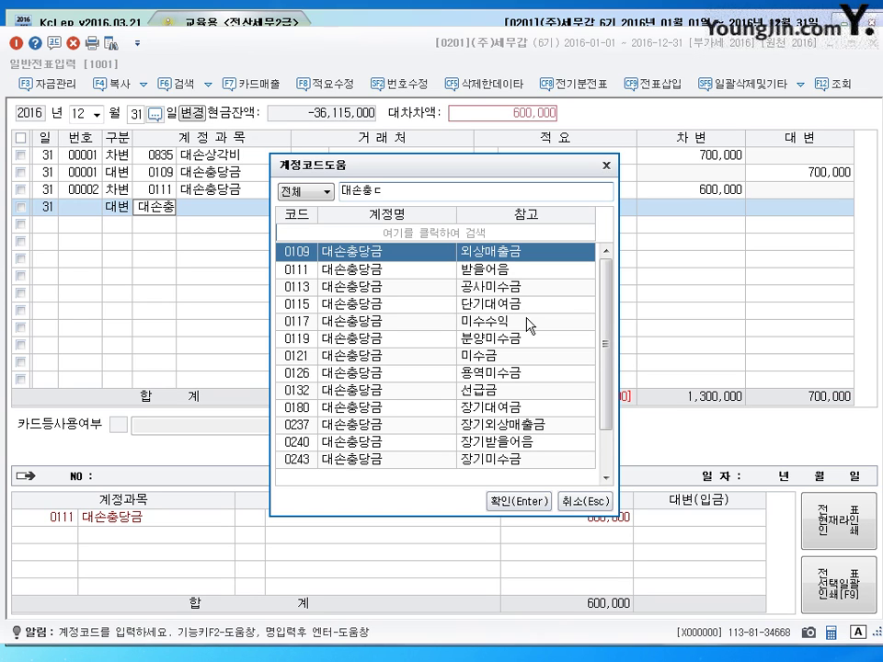
text(당금환입)
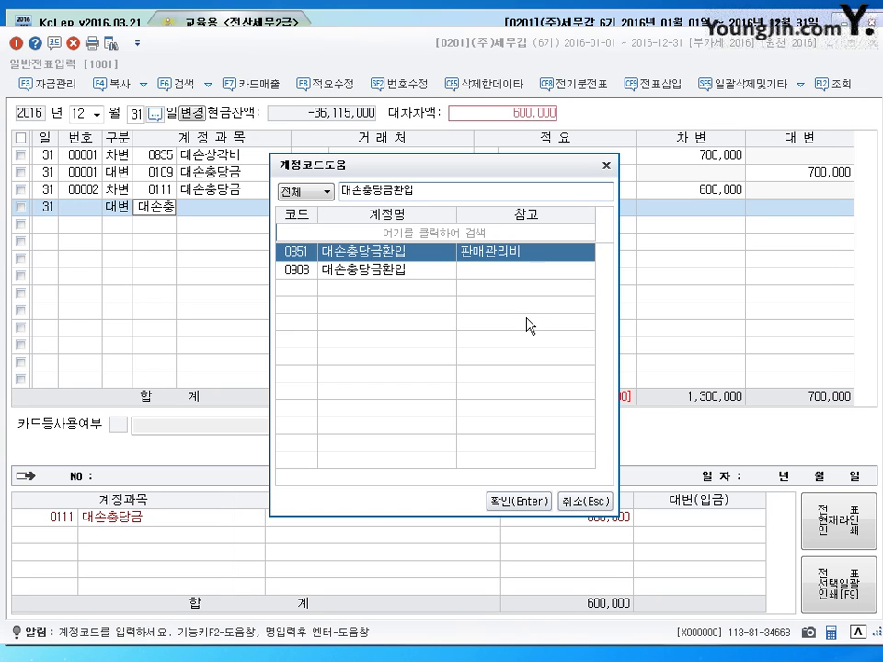
Step: Assign account 0851 대손충당금환입 (판매관리비), not 0908, to the credit line for 600,000
click(376, 271)
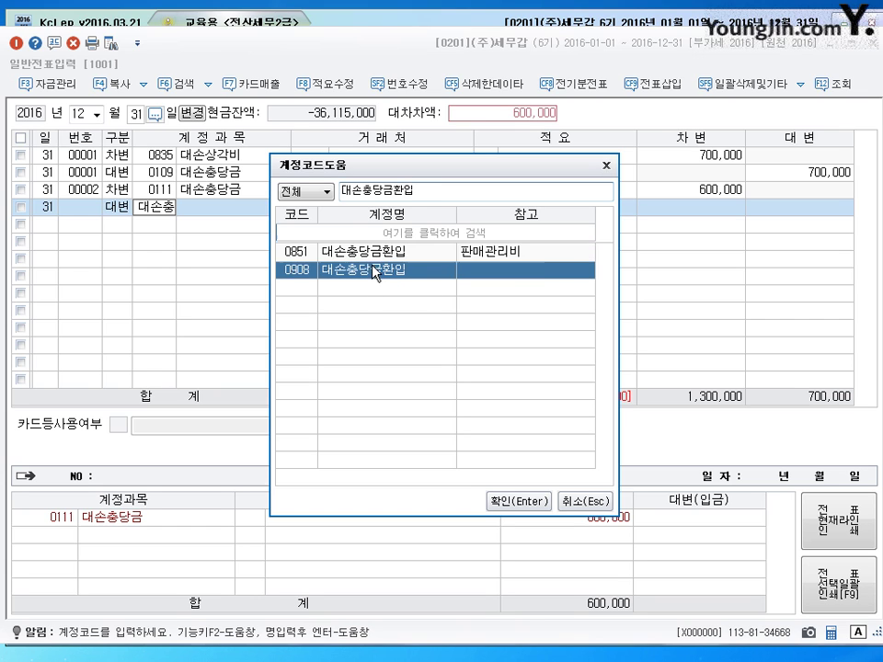
click(357, 252)
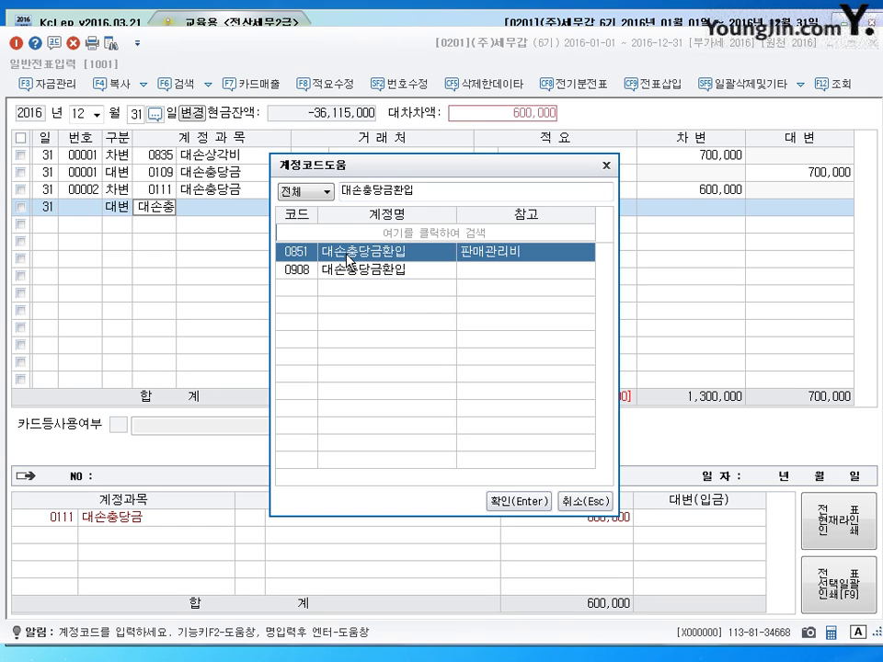
click(355, 271)
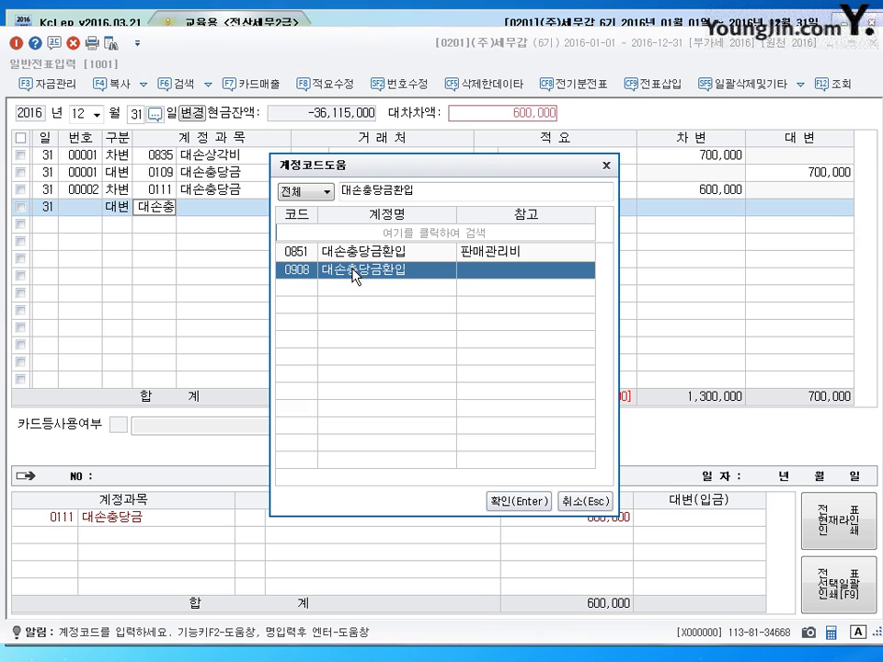
click(352, 255)
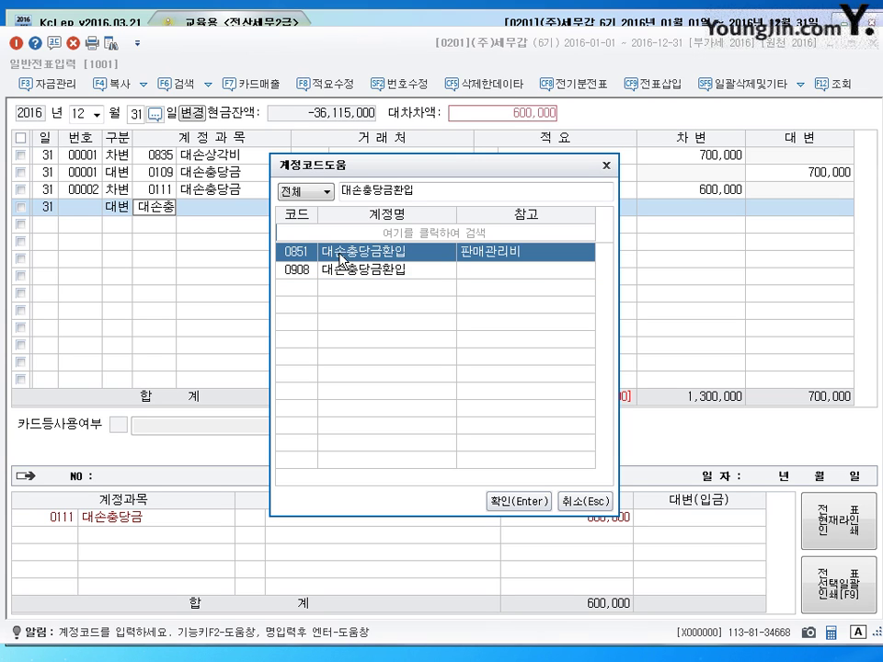
click(518, 502)
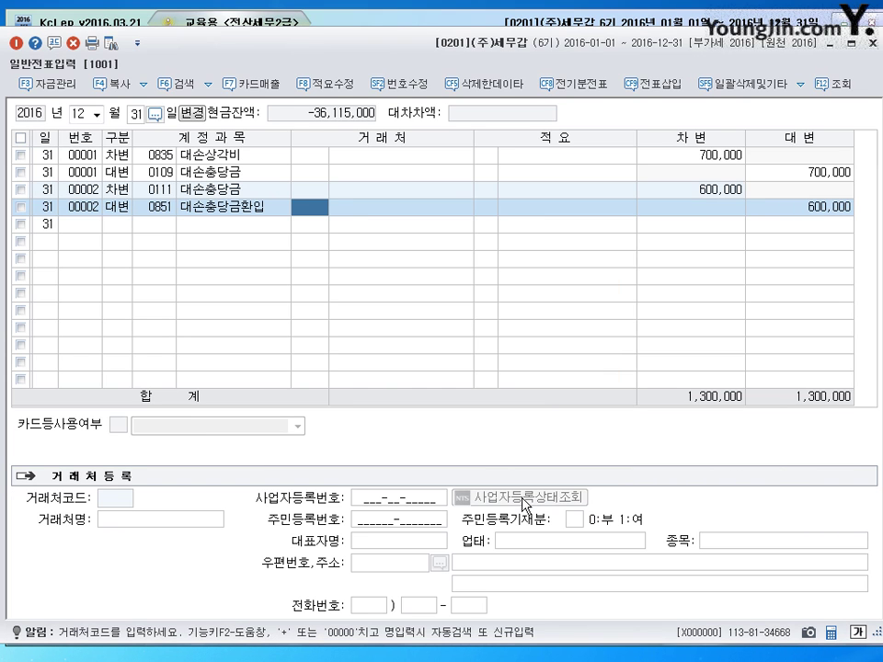